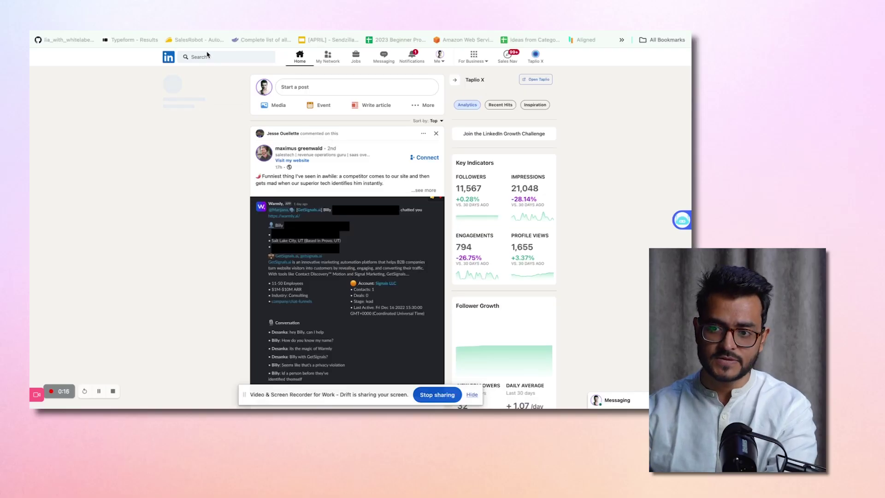
Load LinkedIn's people search results page and filter it to the United States location
click(208, 56)
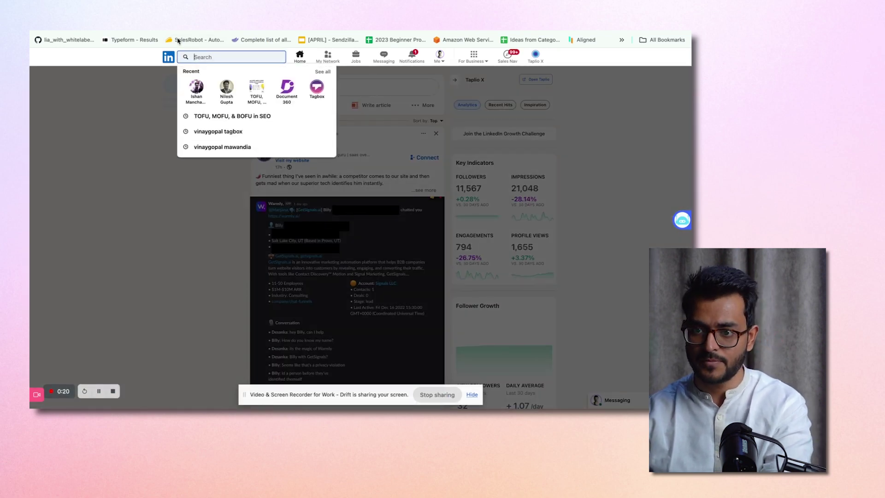
key(Escape)
key(super+l)
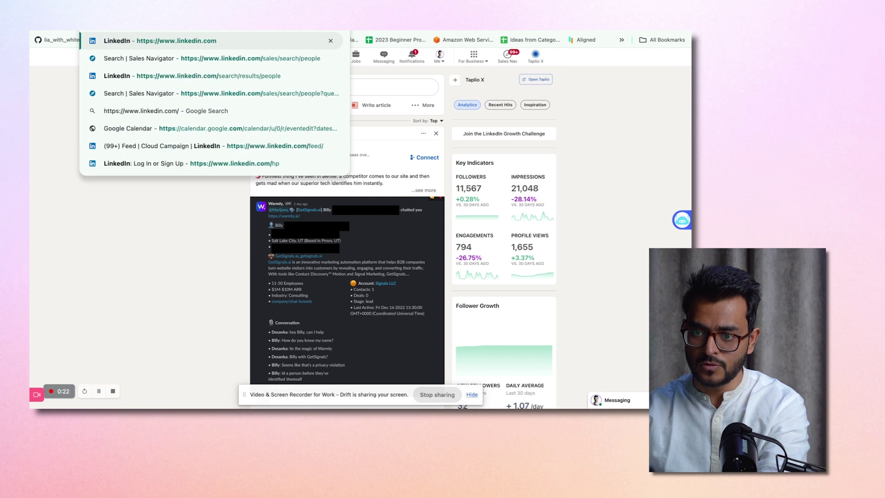
text(search)
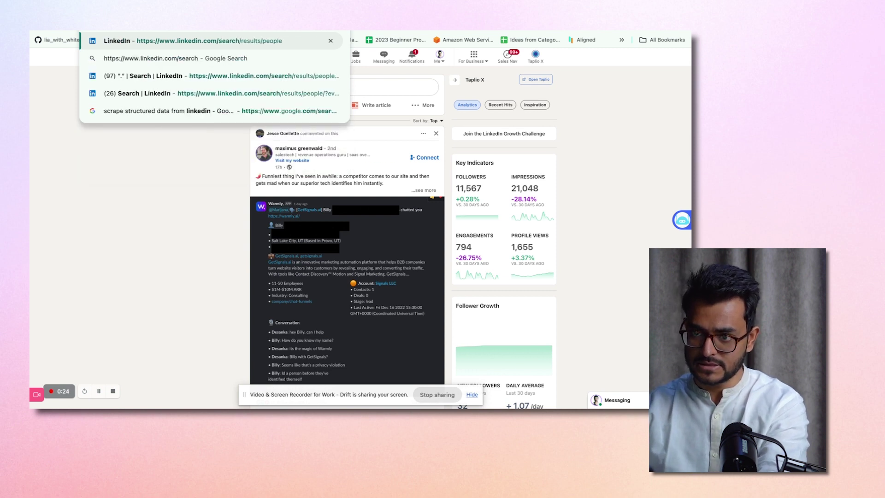
key(Return)
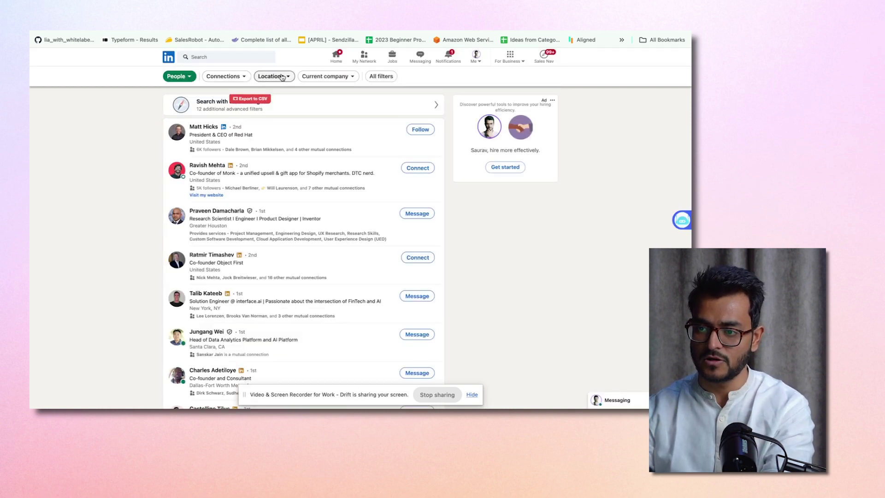
click(282, 78)
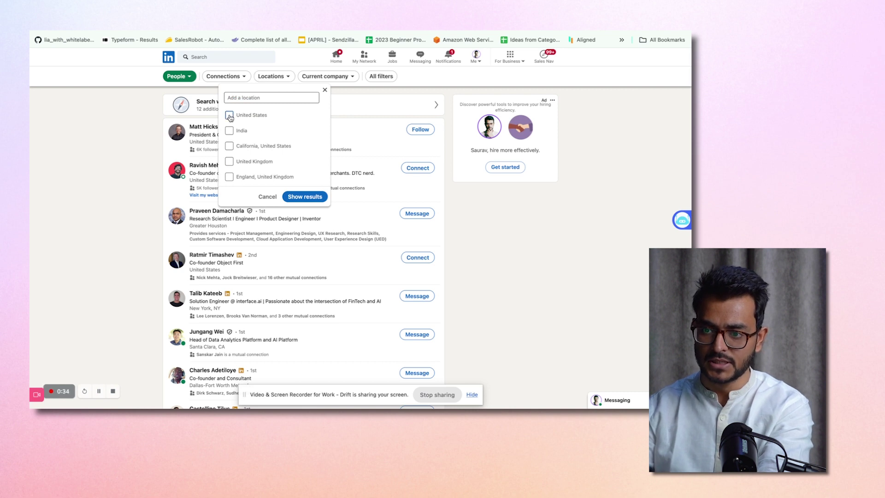
click(302, 197)
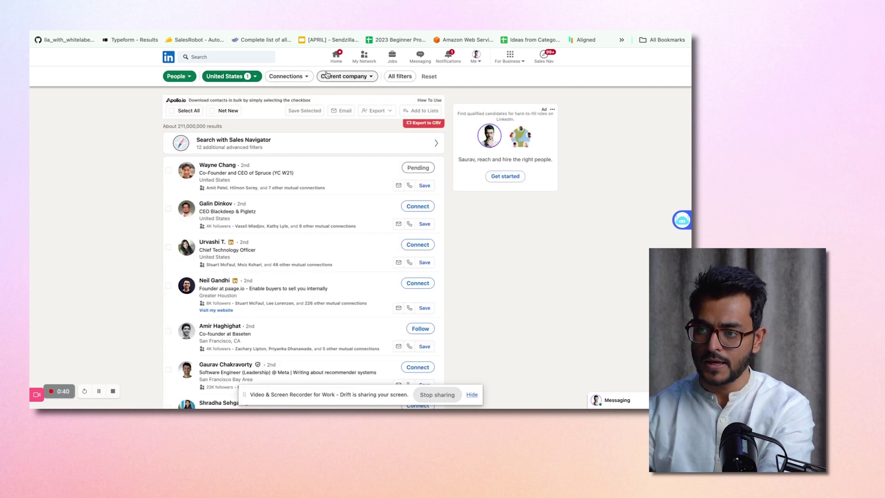
Apply the Software Development industry filter to the US people search
scroll(567, 223, down, 8)
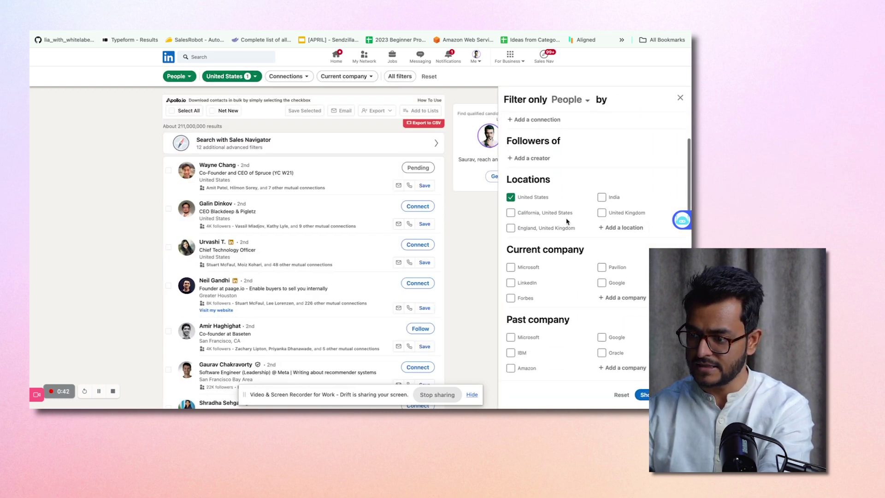
scroll(585, 294, down, 2)
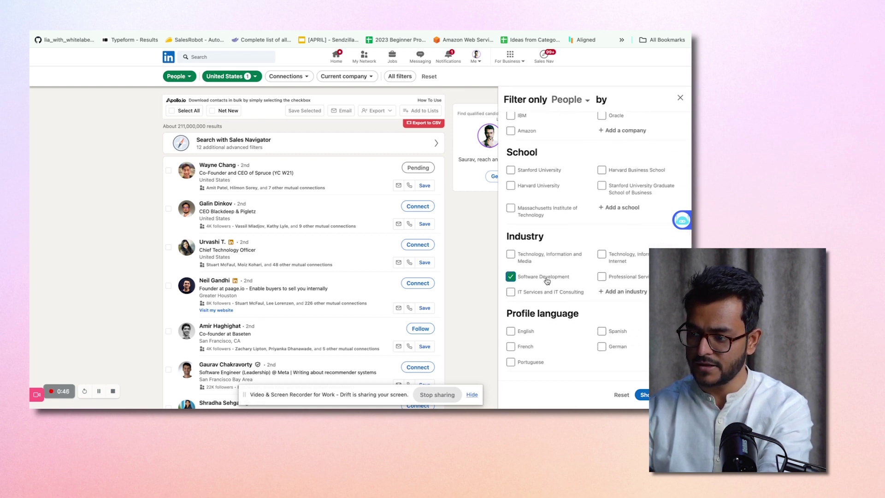
click(642, 395)
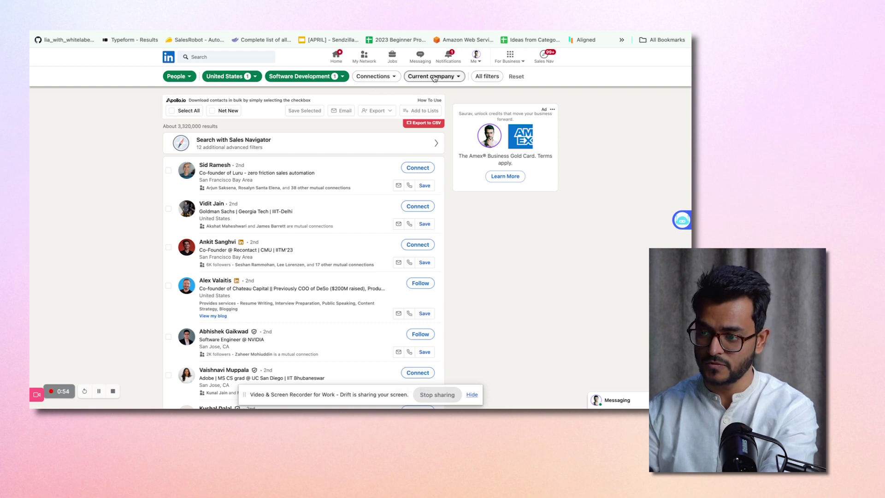
Add the title keyword 'VP Sales' in All filters and show the narrowed results
click(494, 79)
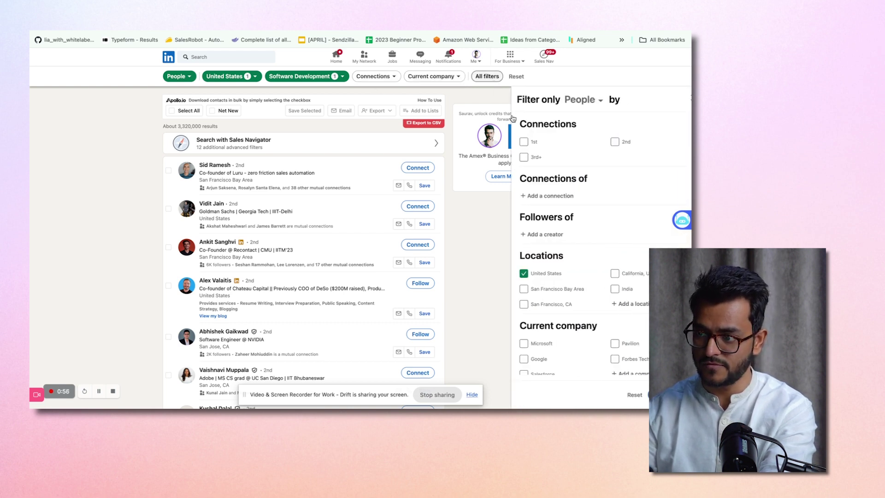
scroll(595, 258, down, 10)
click(527, 343)
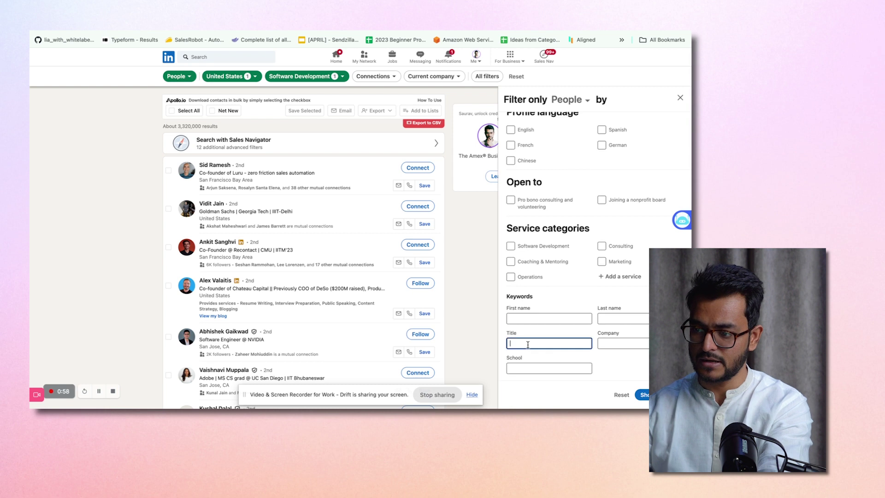
text(VP Sales")
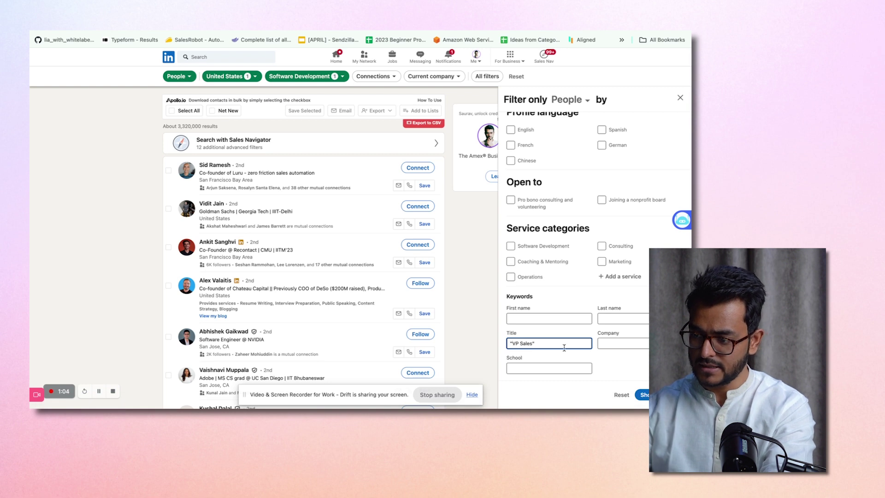
scroll(540, 344, up, 10)
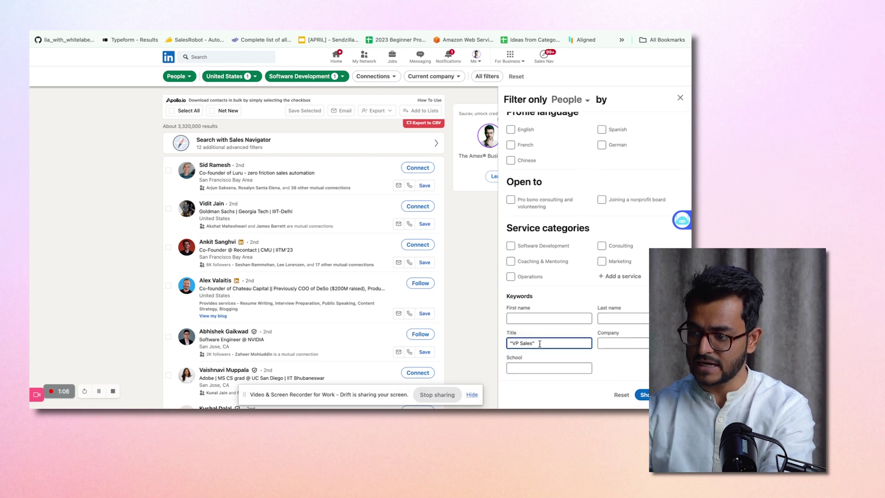
scroll(540, 343, up, 5)
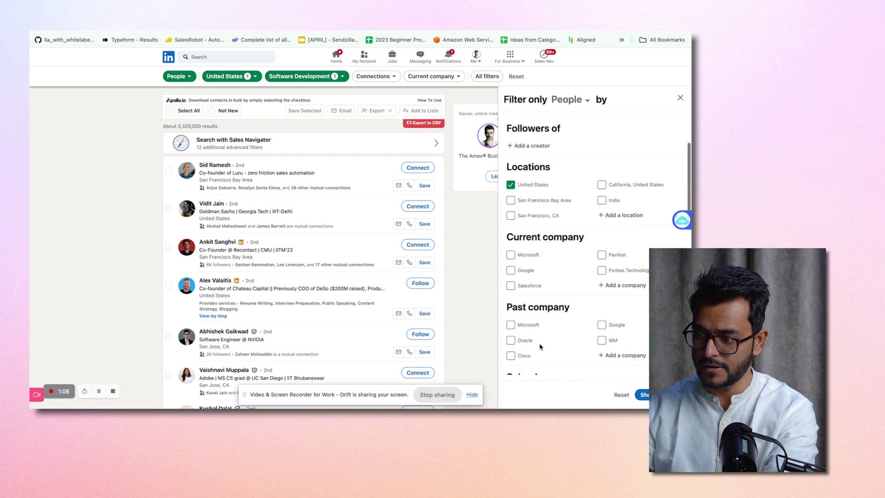
scroll(541, 345, down, 10)
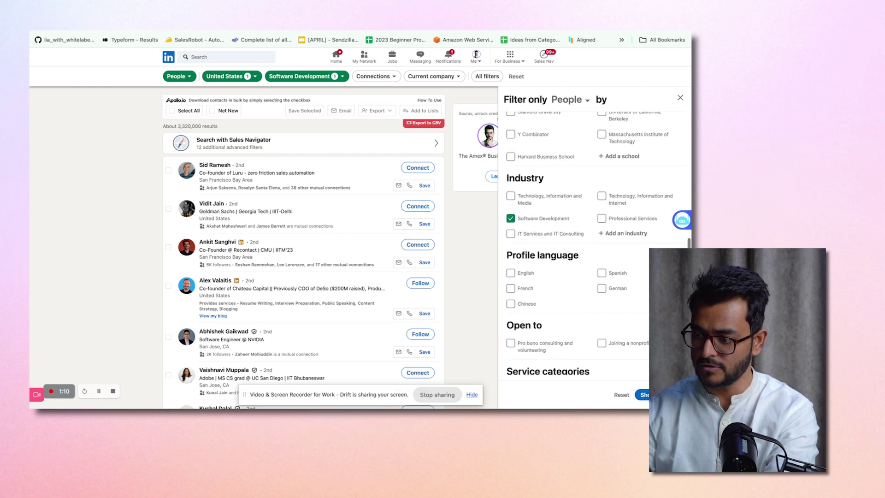
click(643, 394)
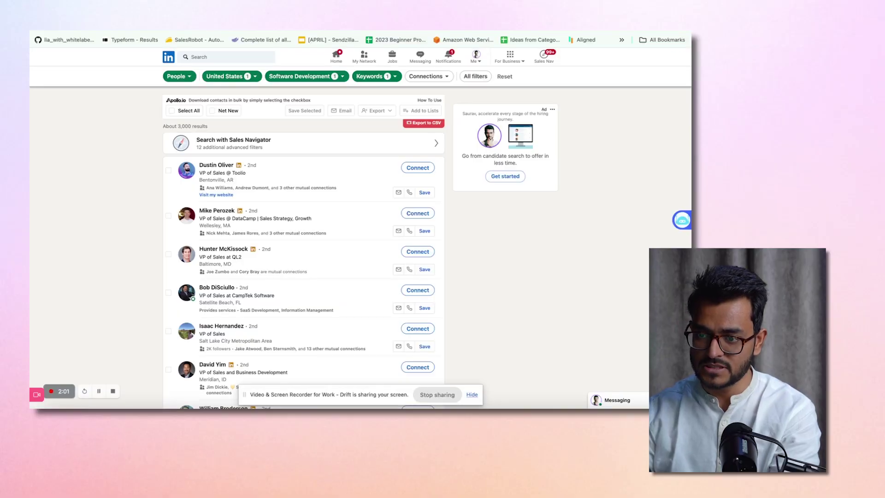
In the SalesRobot admin console, switch into the filtered customer's workspace from the customers list
key(ctrl+Tab)
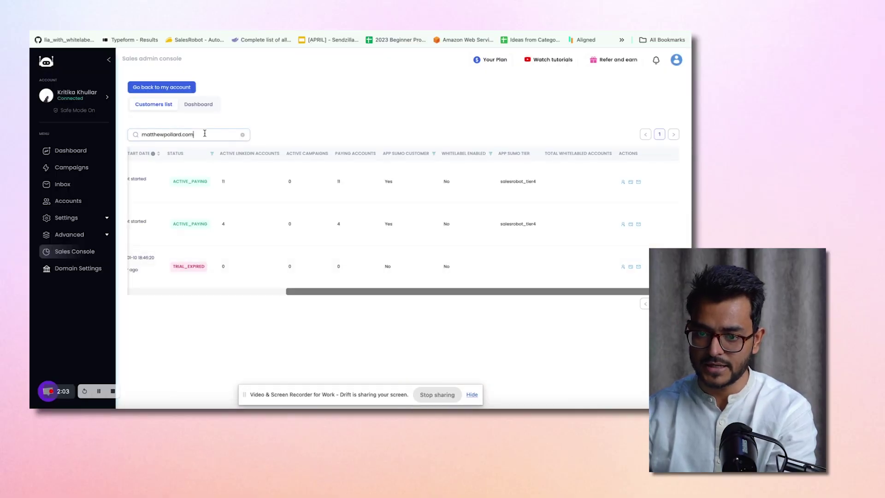
click(68, 204)
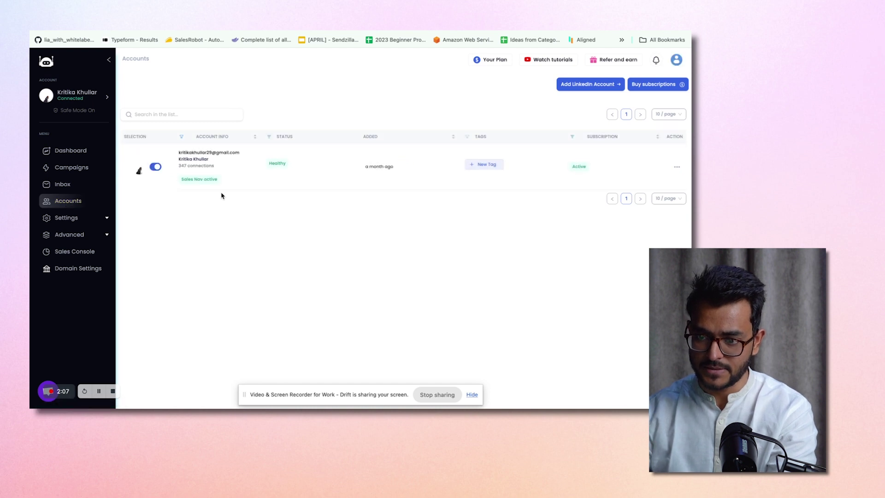
click(88, 259)
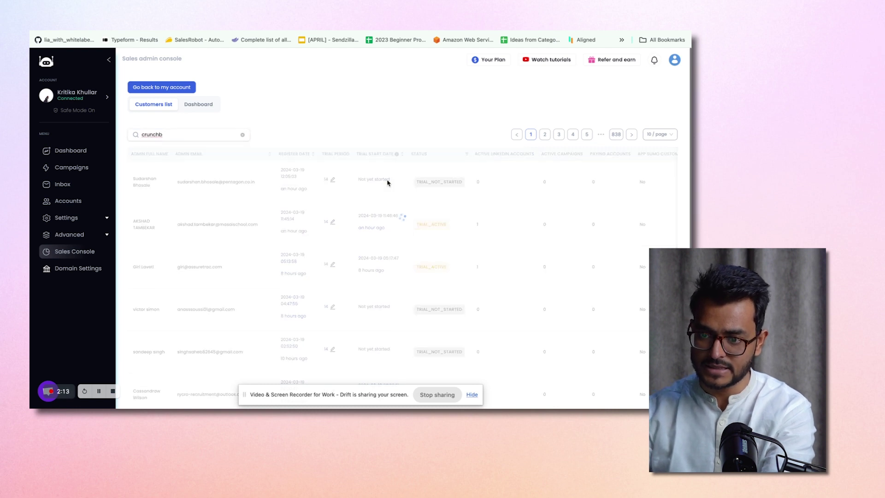
scroll(425, 177, right, 5)
click(625, 182)
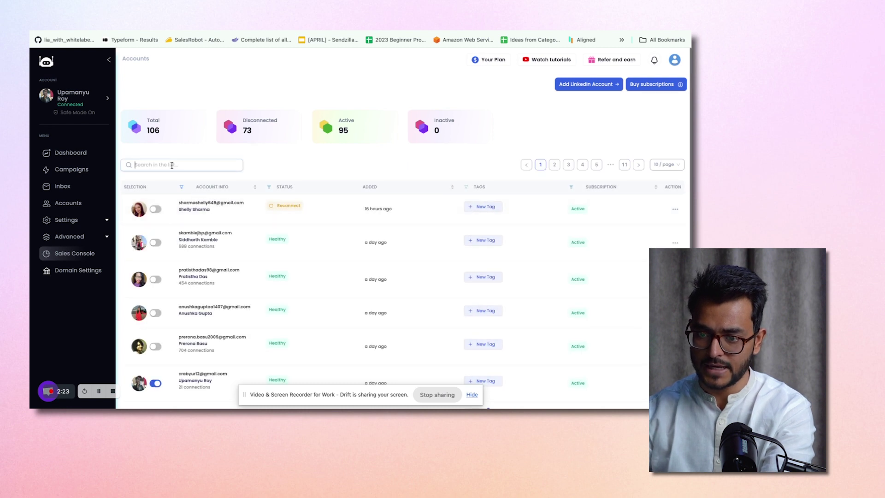
text(sl)
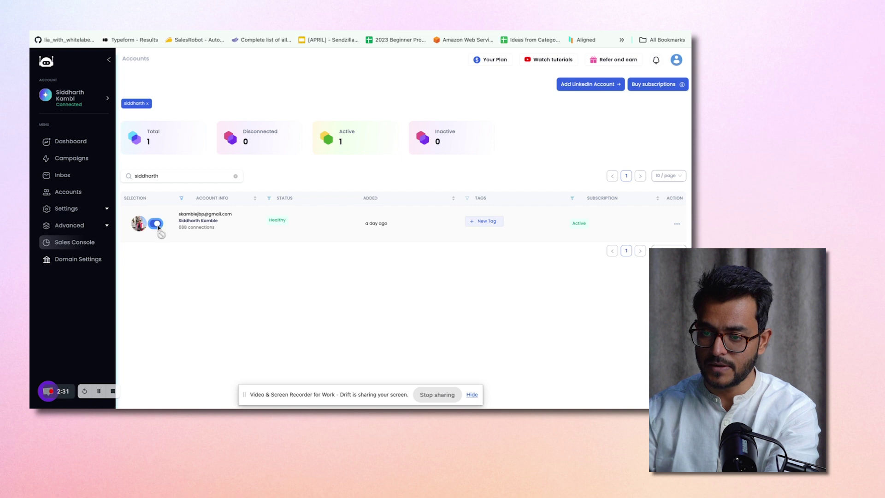
Begin adding a LinkedIn account by credentials with a US proxy, then close the form unsaved
click(593, 84)
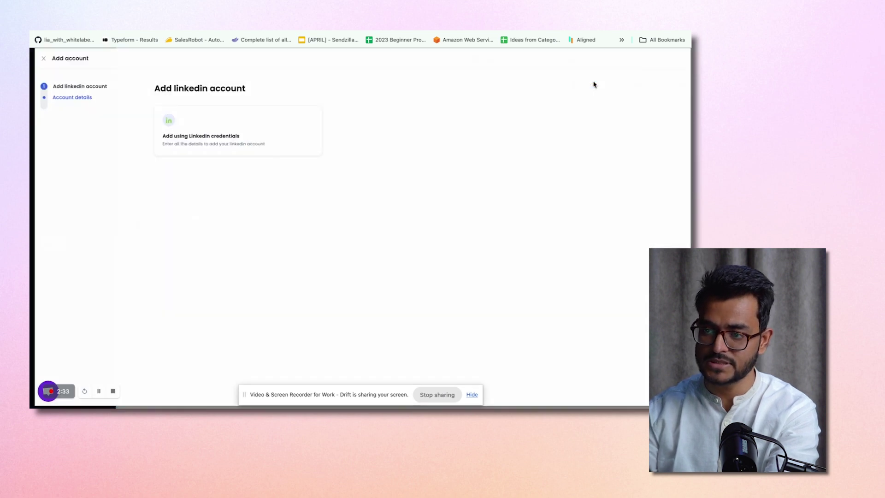
click(255, 122)
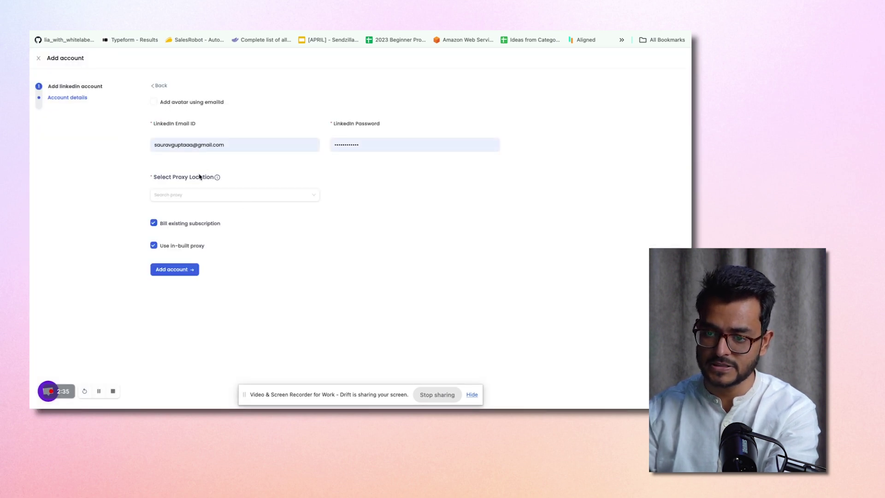
click(183, 194)
click(174, 223)
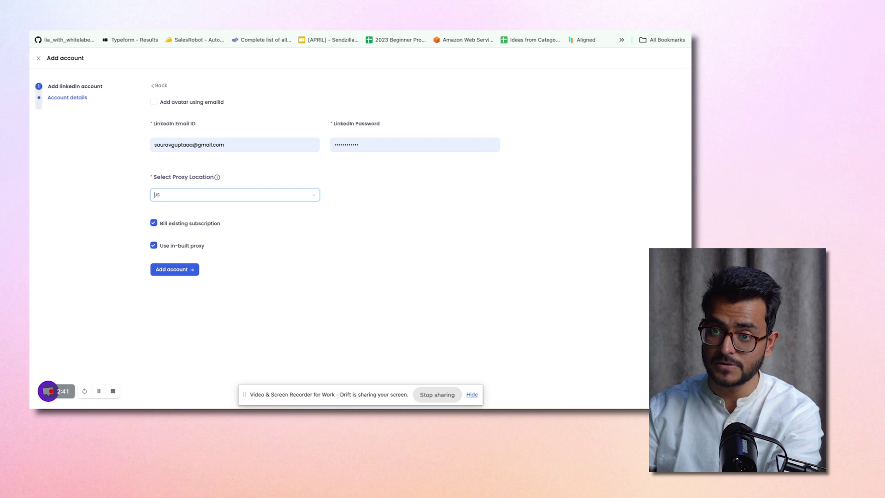
key(ctrl+Tab)
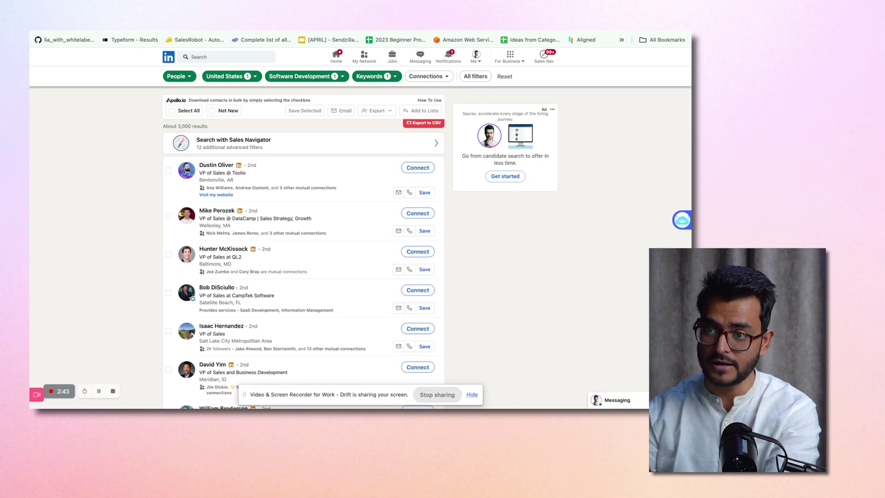
key(ctrl+shift+Tab)
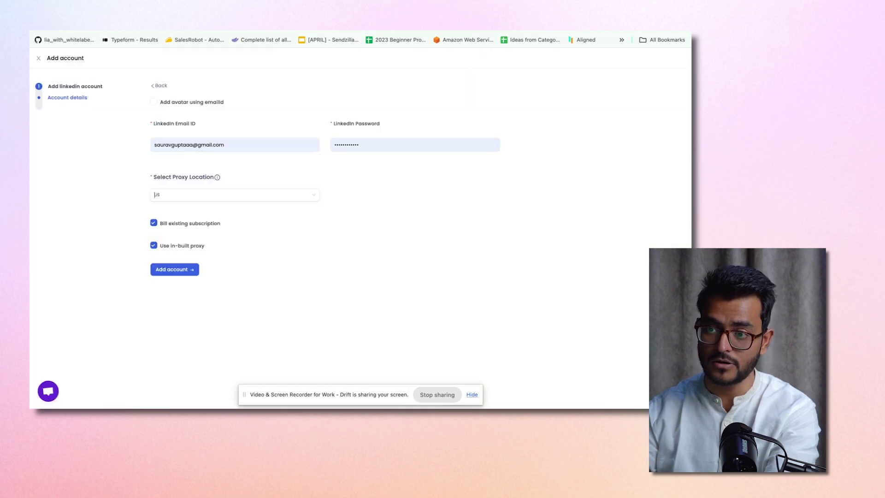
click(41, 60)
Start a new campaign built with SalesGPT using the Create campaign with AI option
click(72, 159)
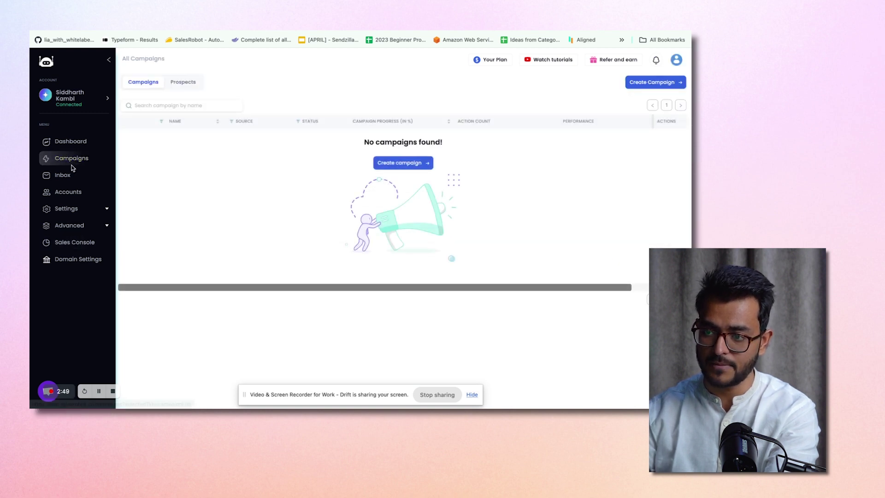
click(645, 85)
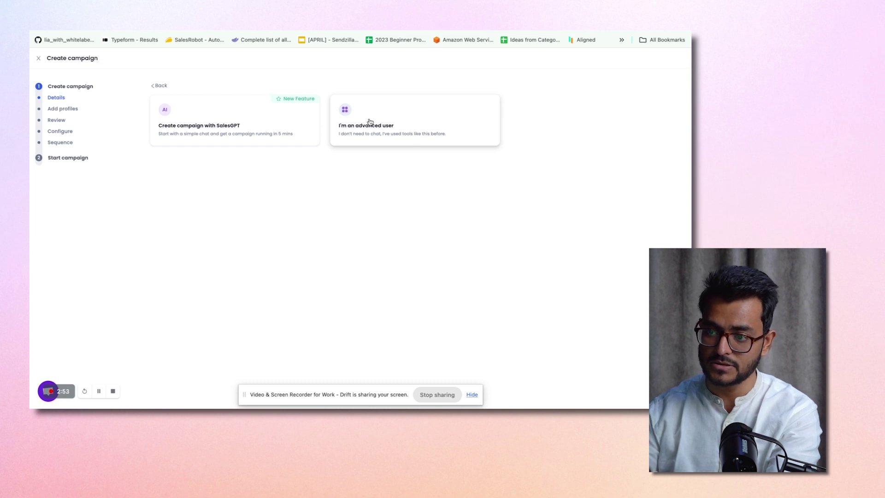
click(194, 119)
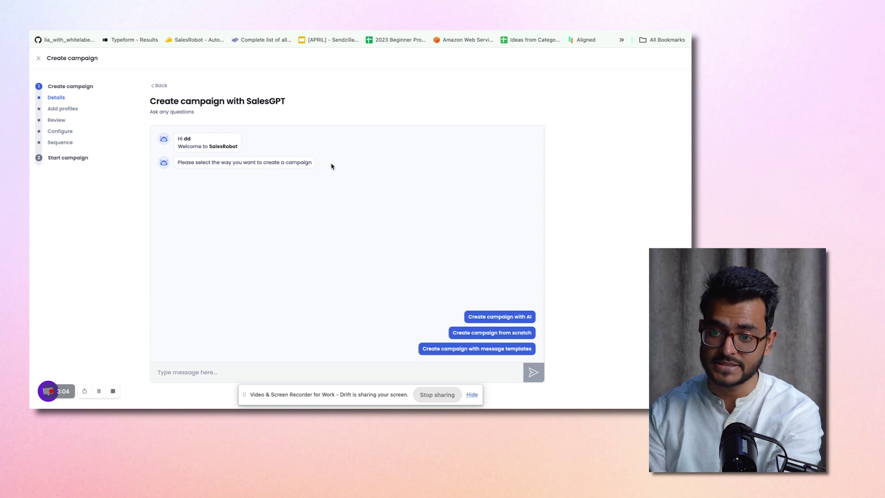
click(477, 318)
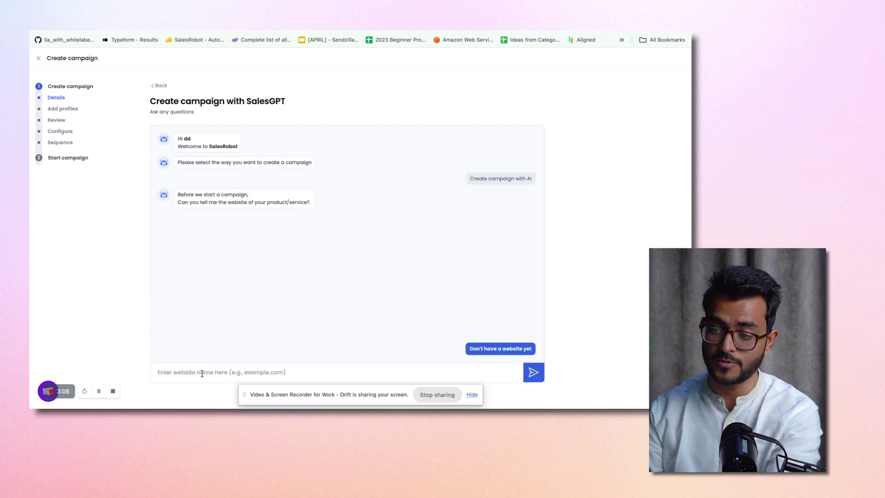
Give the assistant the website salesrobot.co and confirm its generated product description
text(salesro)
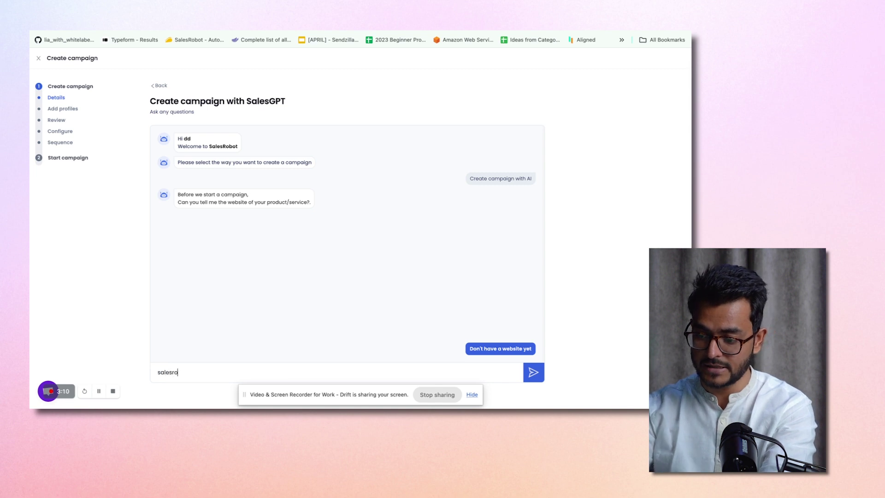
text(bot.co)
key(Return)
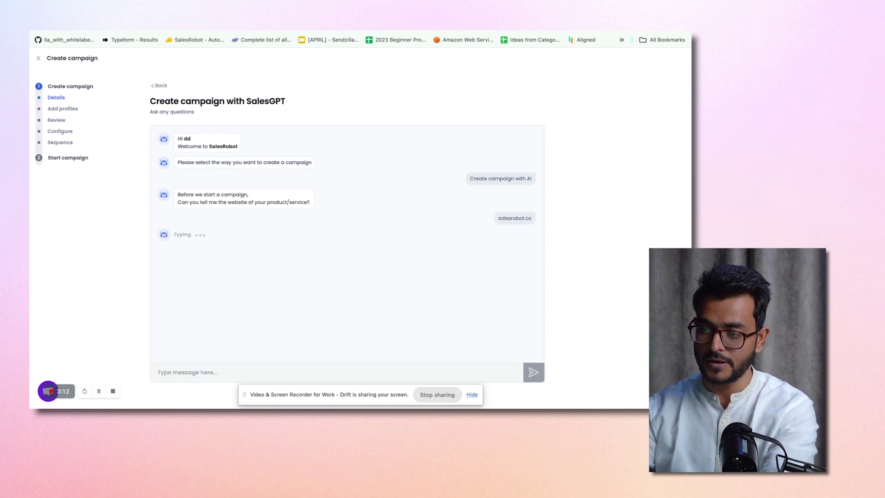
double_click(522, 217)
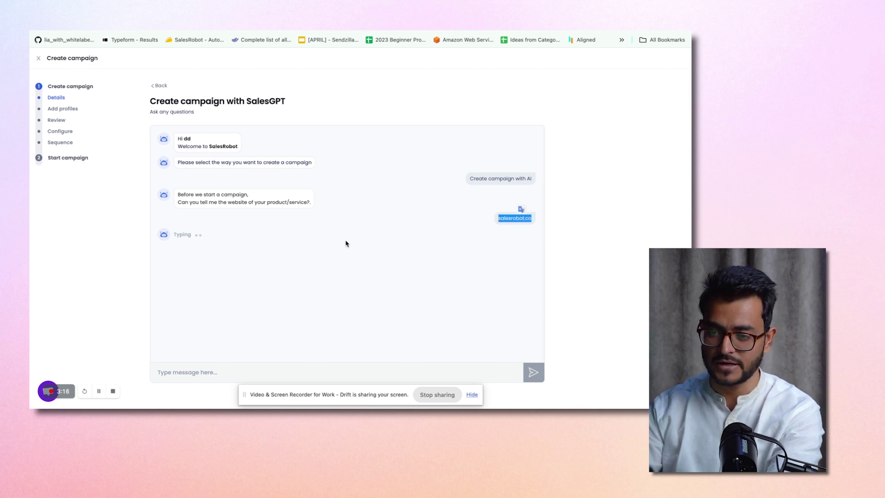
click(507, 333)
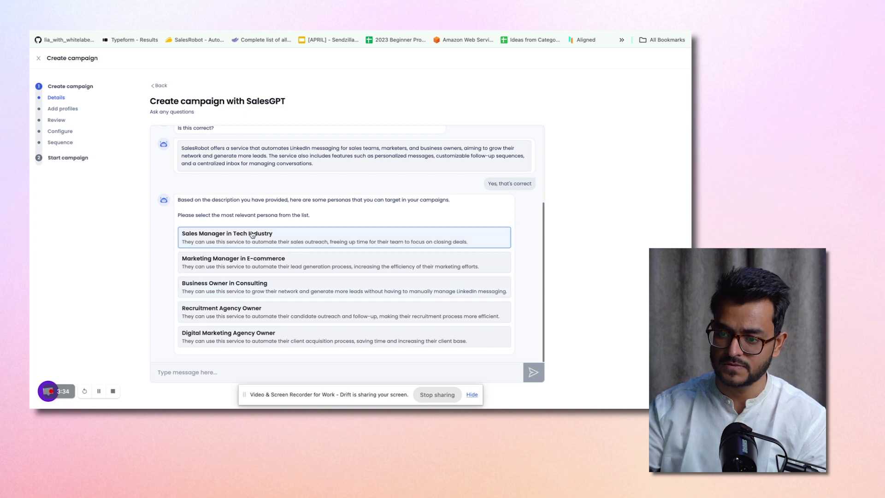
Choose the Sales Manager in Tech Industry persona and confirm it
click(267, 234)
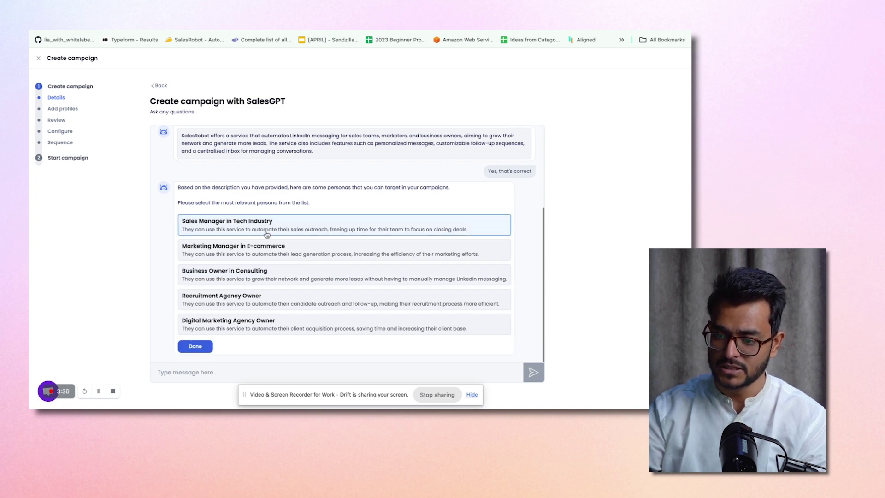
click(202, 347)
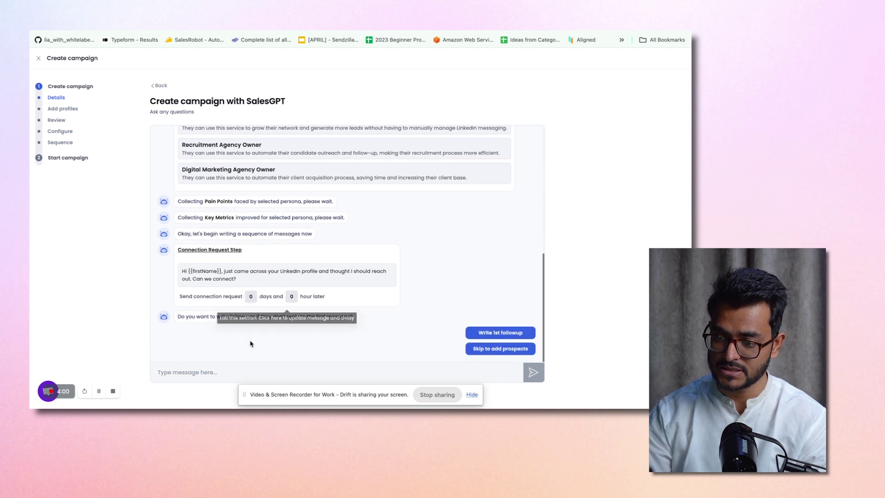
Generate the first follow-up and split its greeting and 'Our service' text into separate paragraphs
triple_click(247, 317)
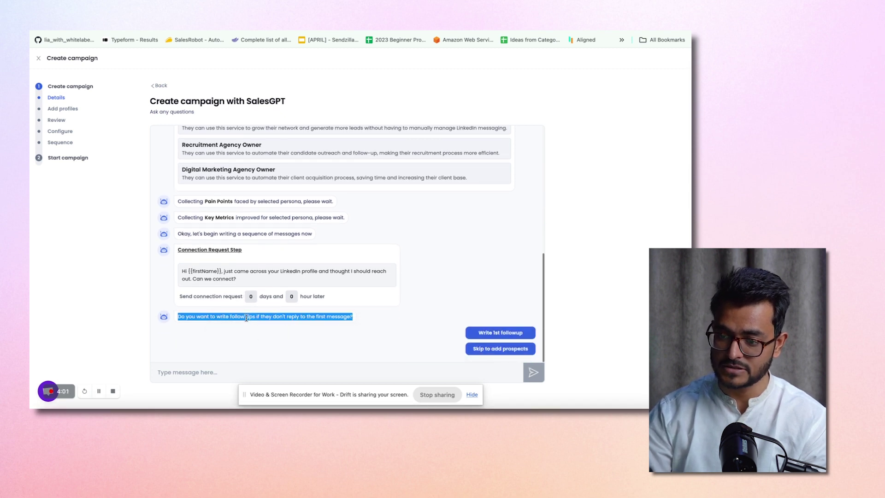
click(500, 332)
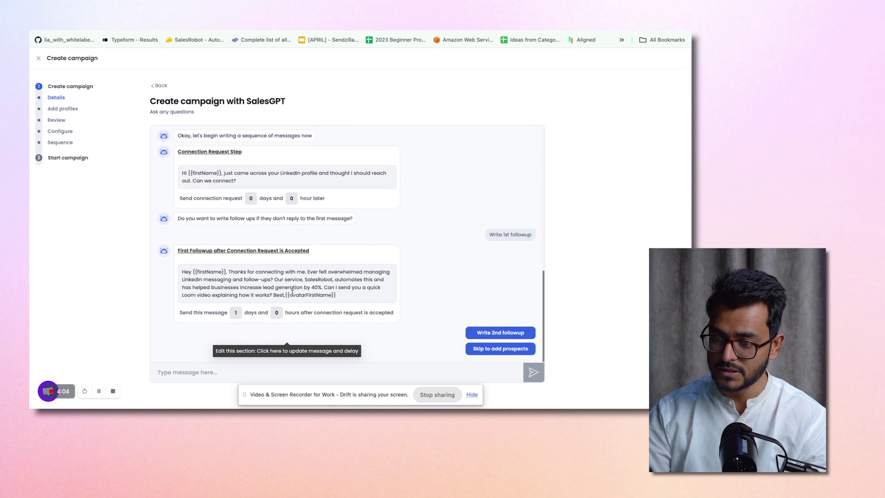
click(271, 276)
key(ctrl+a)
click(327, 276)
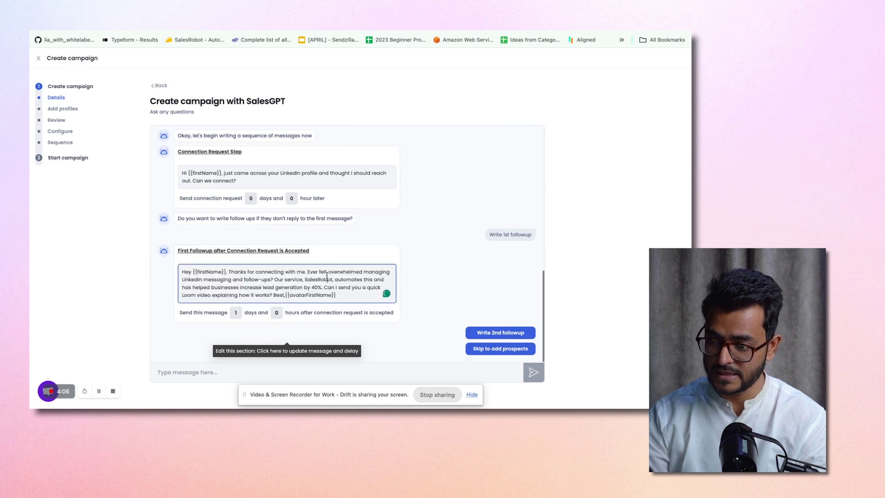
click(307, 271)
key(Return)
key(Return)
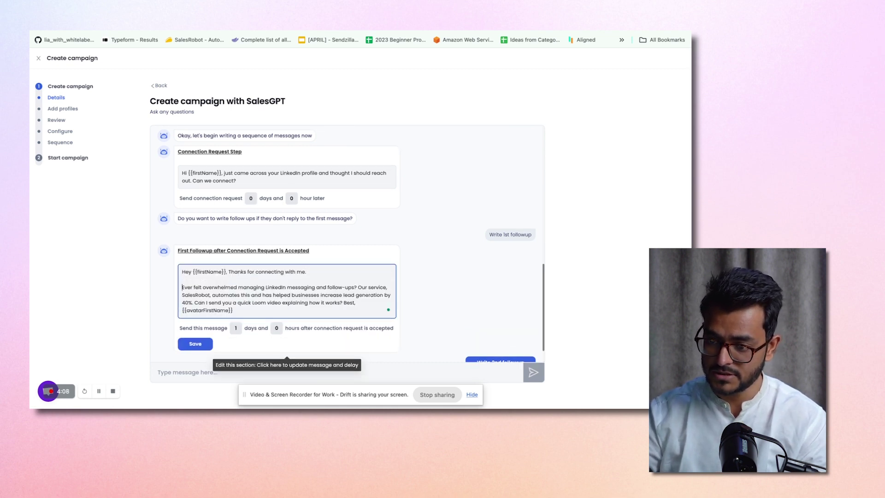
click(359, 287)
key(Return)
key(Return)
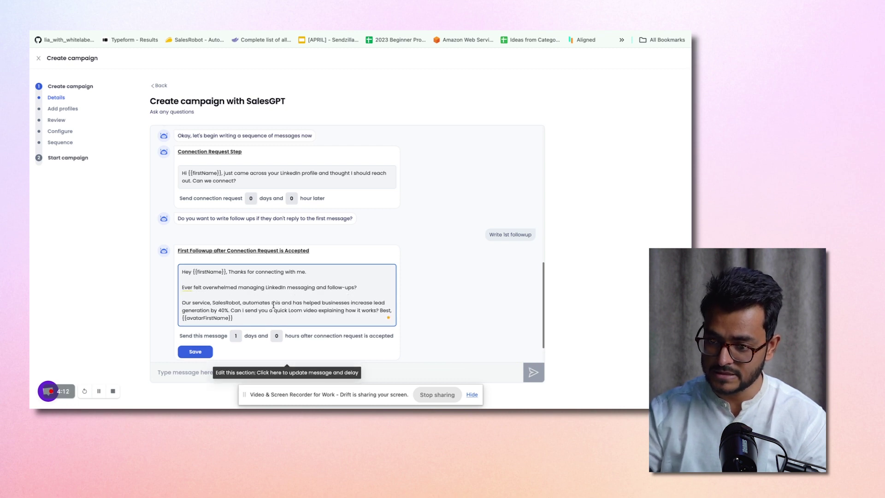
Put the Loom question, 'Best,' sign-off and sender name on own lines, save, and request Followup 2
click(231, 310)
key(Return)
key(Return)
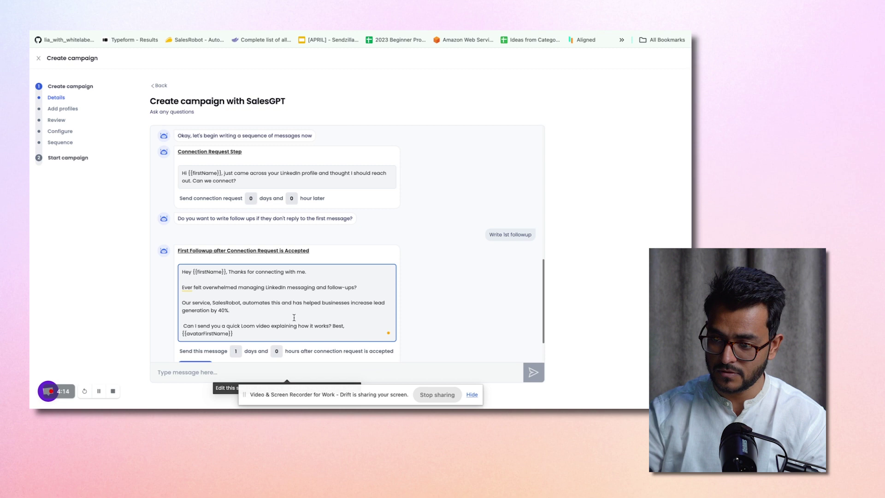
click(333, 326)
key(Return)
key(Return)
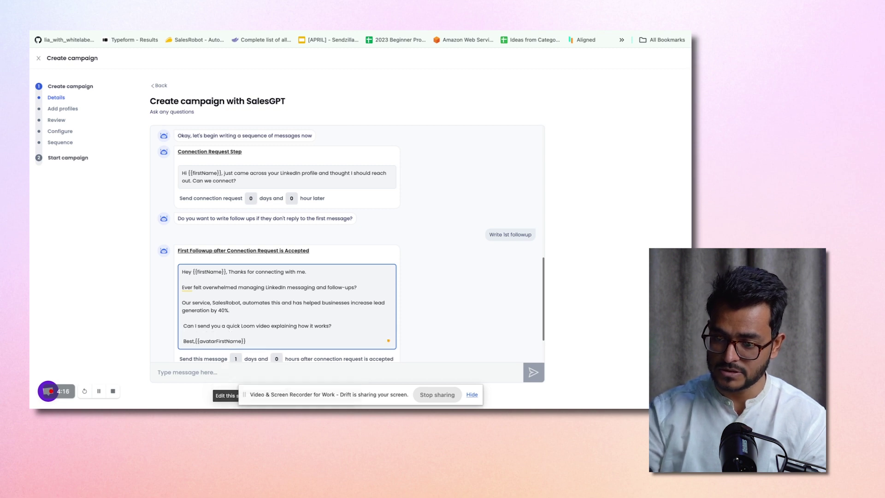
click(195, 342)
key(Return)
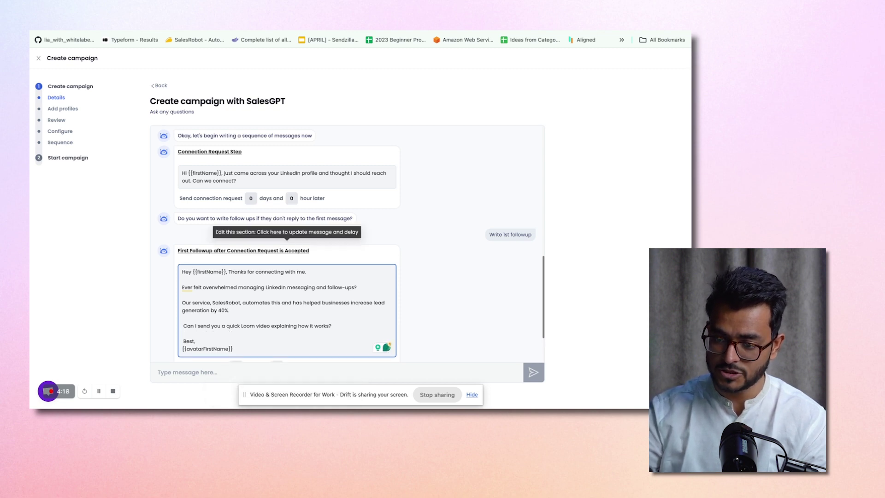
scroll(235, 335, down, 2)
click(193, 316)
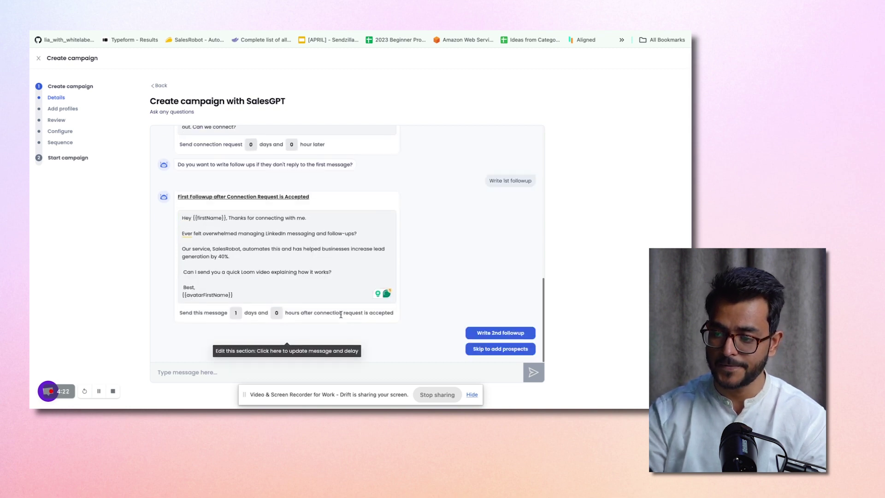
click(483, 334)
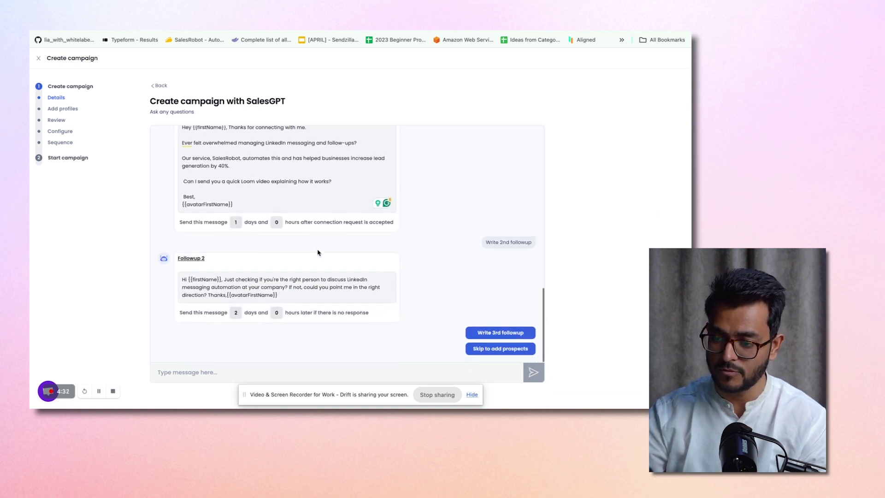
Split Followup 2 at 'If not' and set the Thanks sign-off after a blank line, then save
triple_click(273, 279)
click(296, 279)
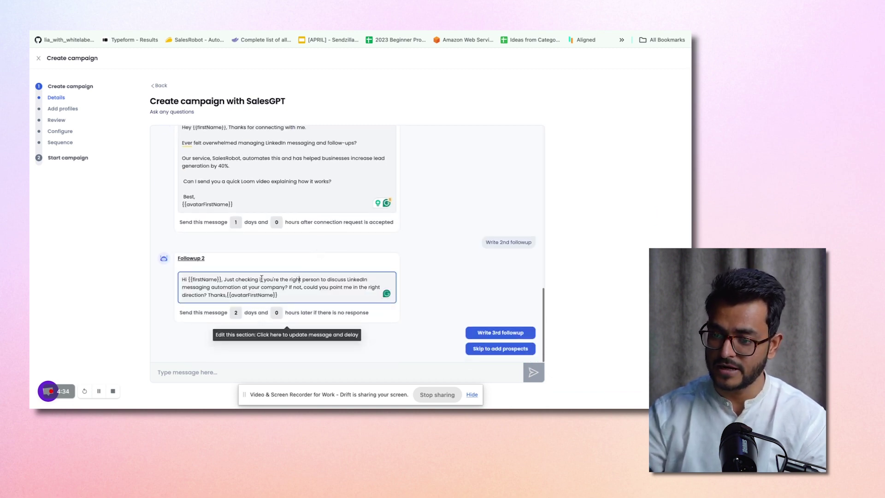
click(289, 287)
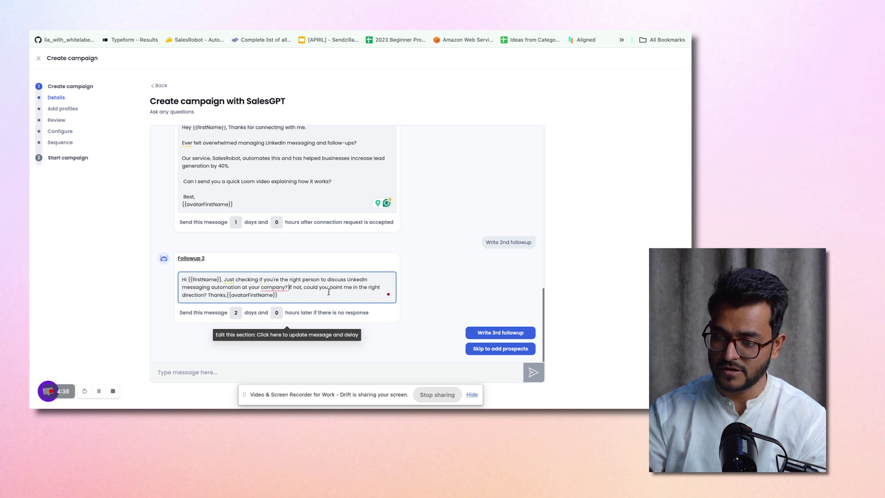
key(Return)
key(Return)
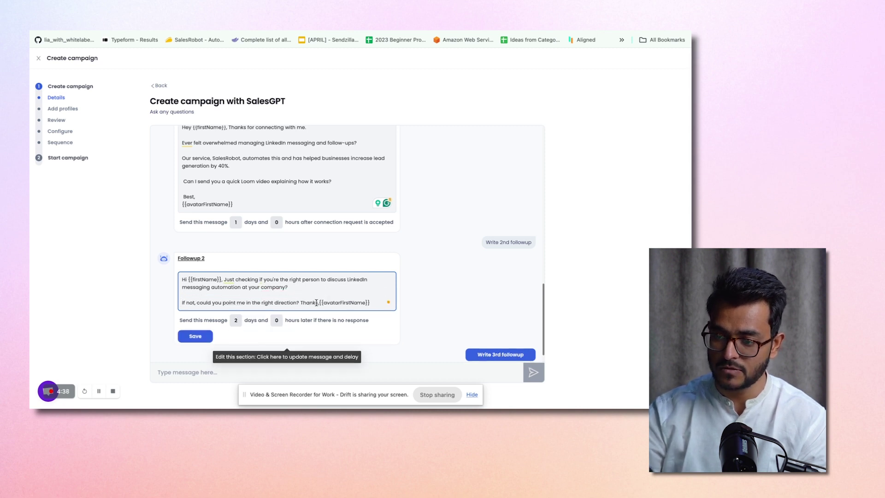
click(300, 303)
key(Return)
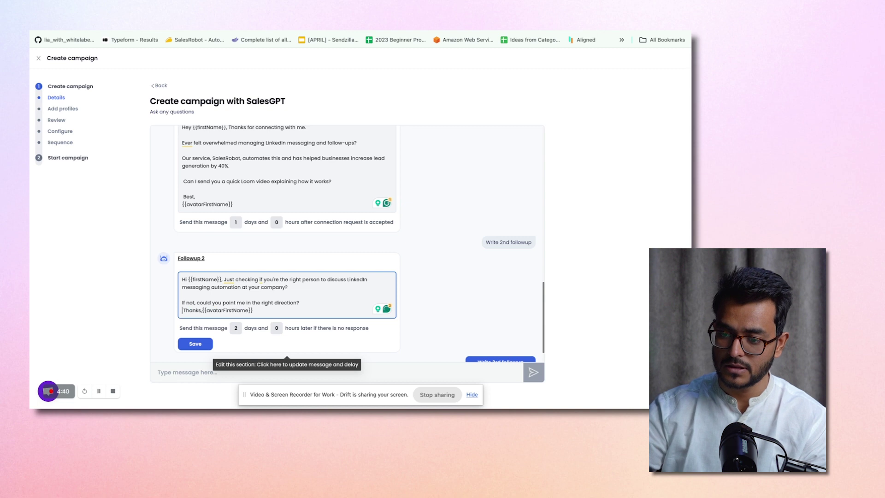
key(Return)
click(194, 356)
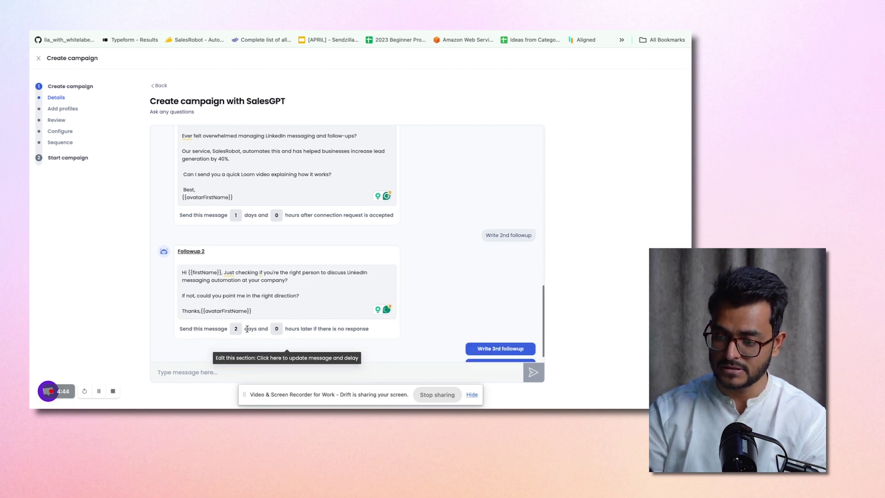
Generate Followups 3 and 4 and review the full followup sequence
click(497, 336)
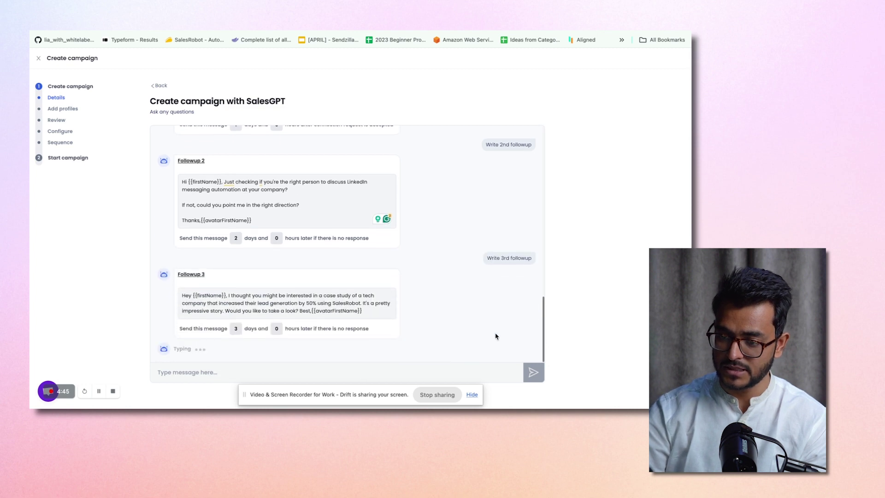
click(316, 289)
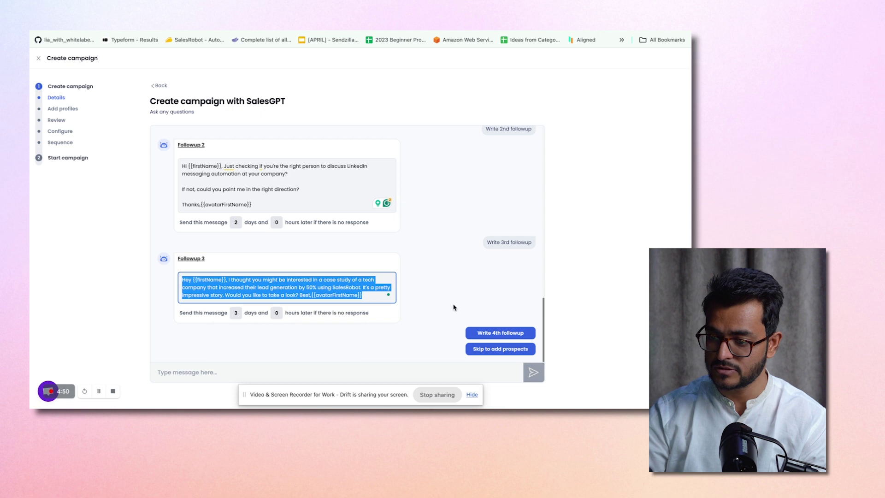
click(497, 333)
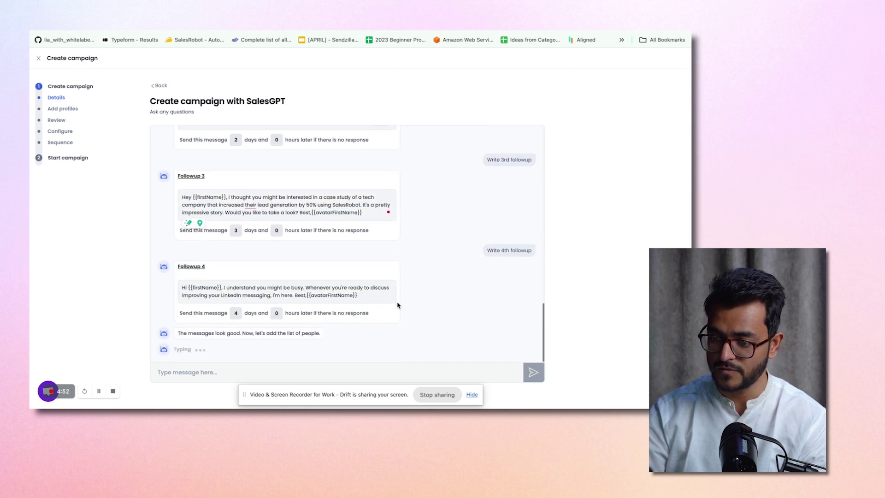
click(295, 286)
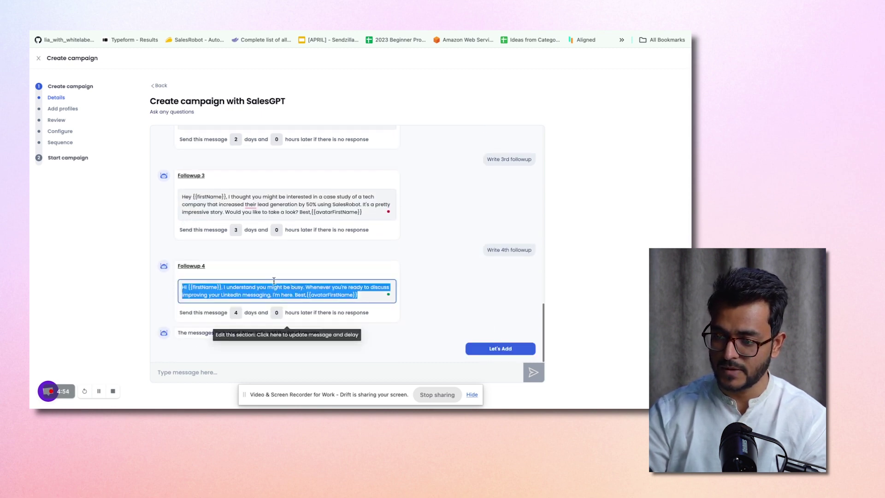
click(456, 298)
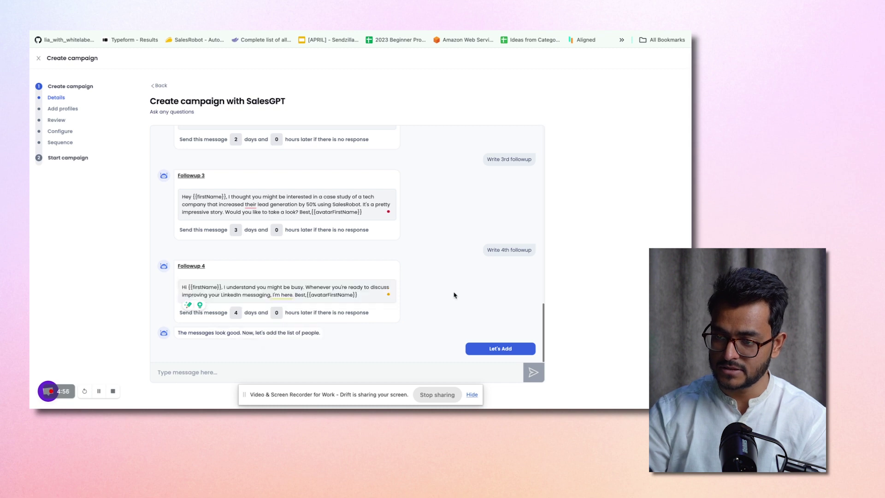
scroll(455, 295, up, 5)
scroll(454, 295, down, 10)
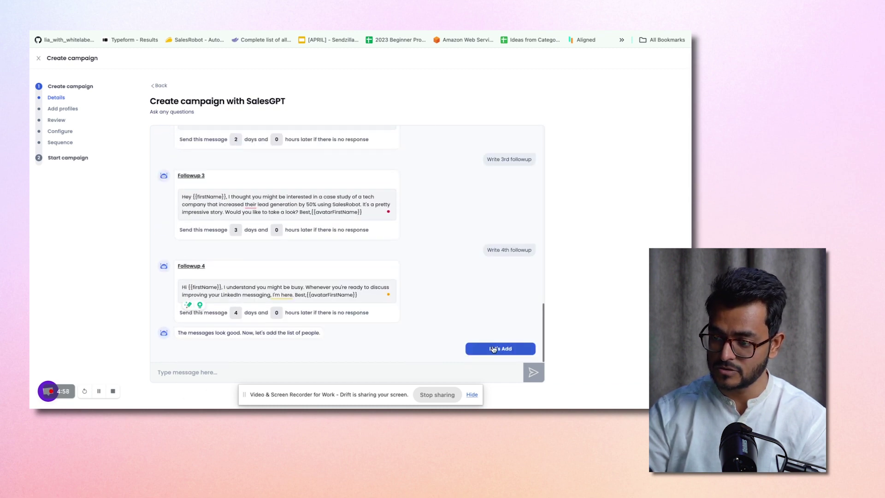
Move on to adding people and send the copied LinkedIn people-search URL to SalesGPT
click(499, 351)
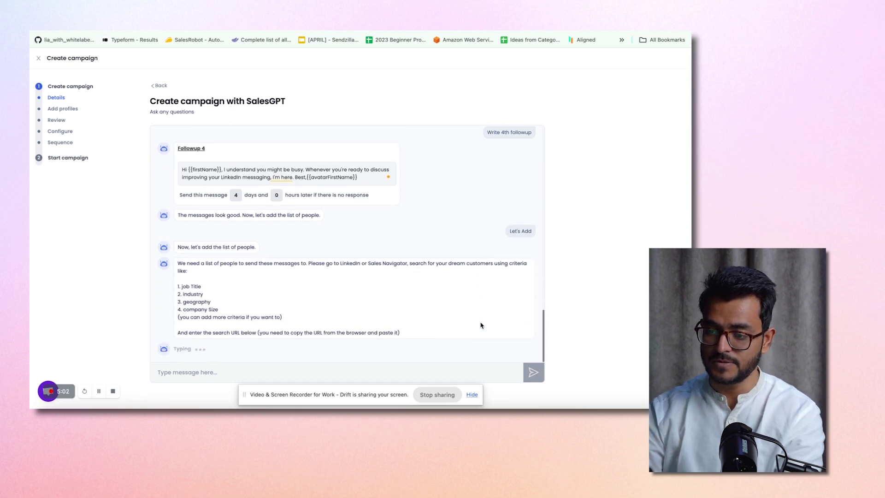
key(ctrl+Tab)
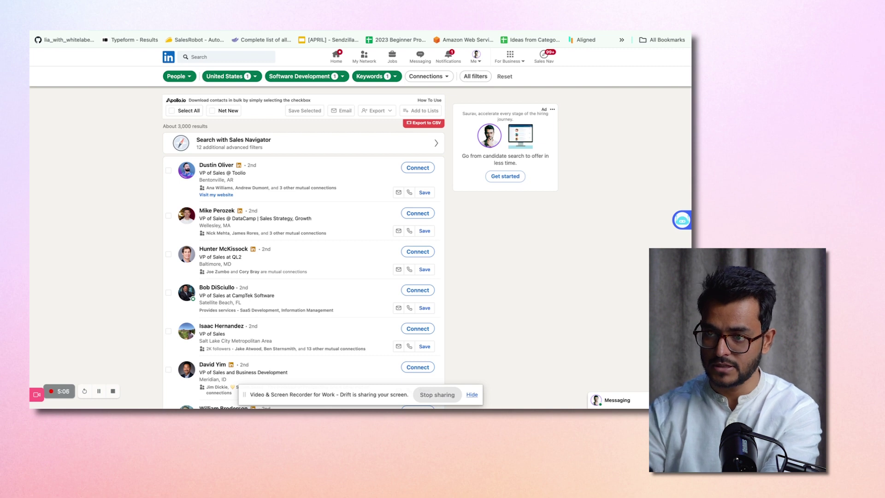
key(ctrl+shift+Tab)
click(227, 372)
key(ctrl+v)
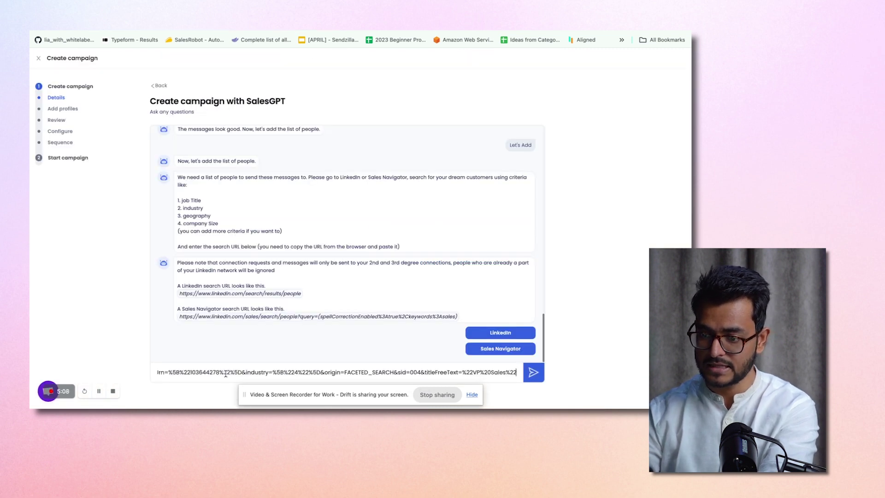
click(530, 376)
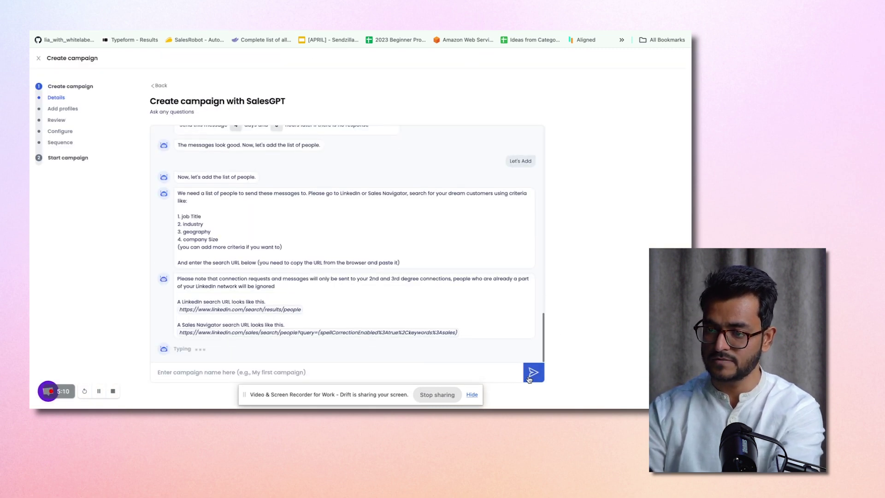
Create the campaign without a custom name and return to the All Campaigns list
click(493, 350)
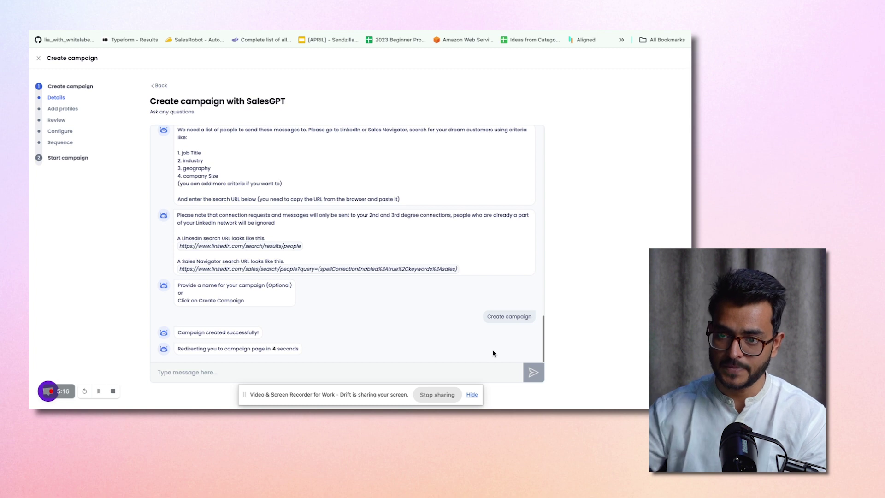
key(ctrl+Tab)
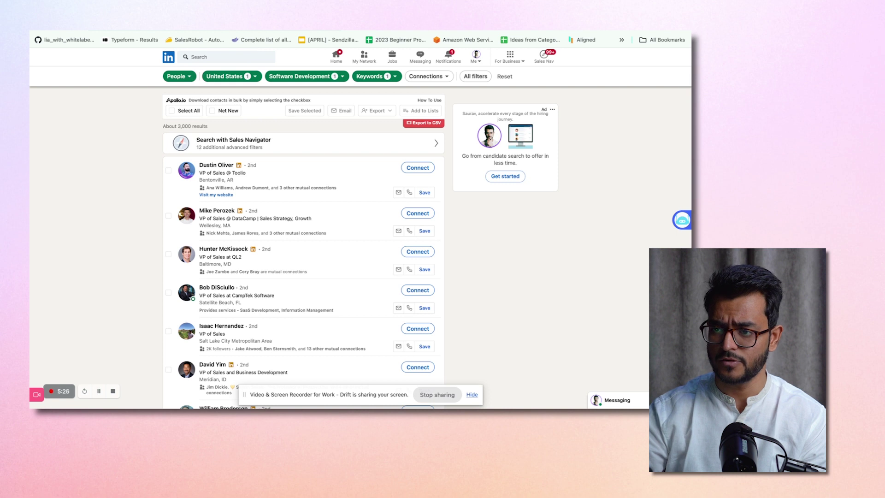
key(ctrl+shift+Tab)
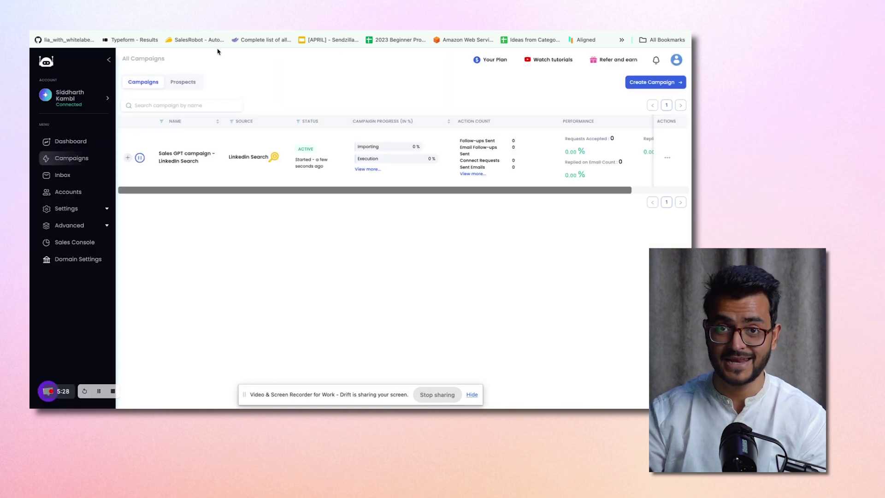
Pause the new campaign, then filter the Inbox to one sender account's Replied conversations
click(139, 157)
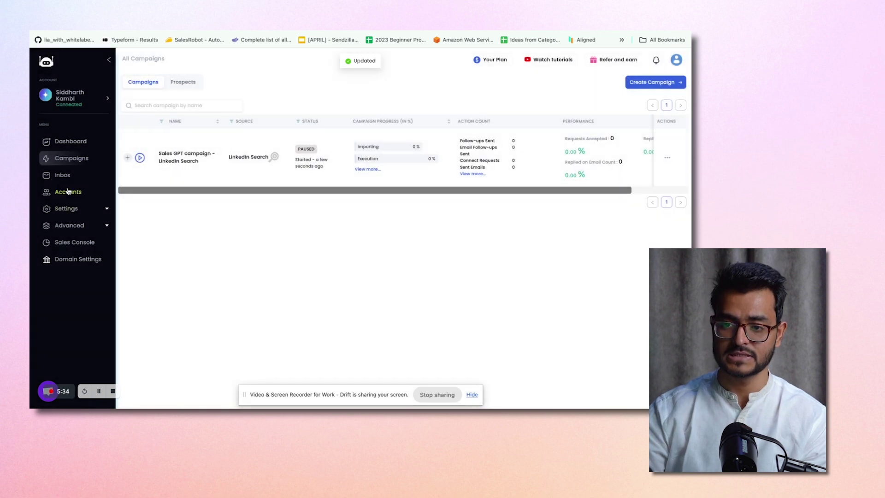
click(60, 176)
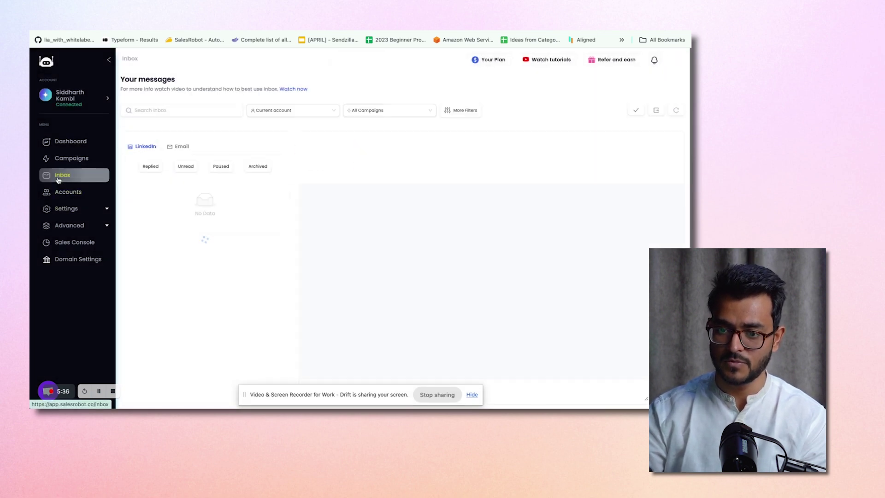
click(286, 107)
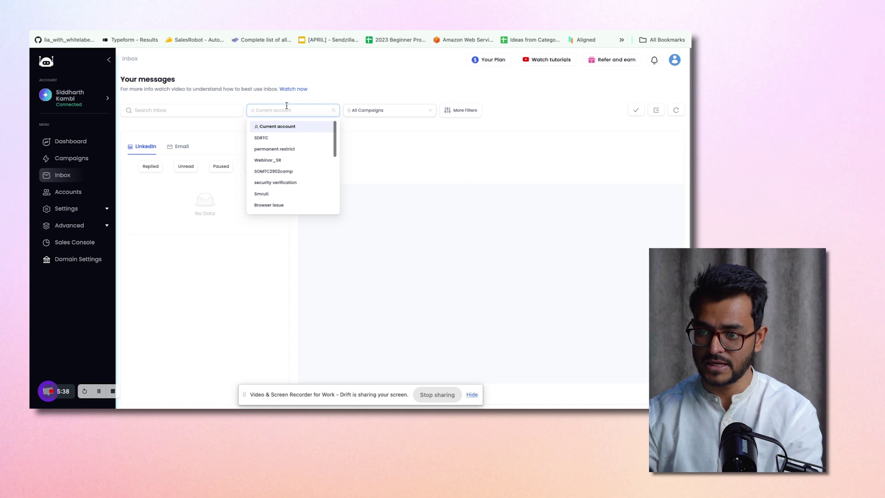
text(sahil)
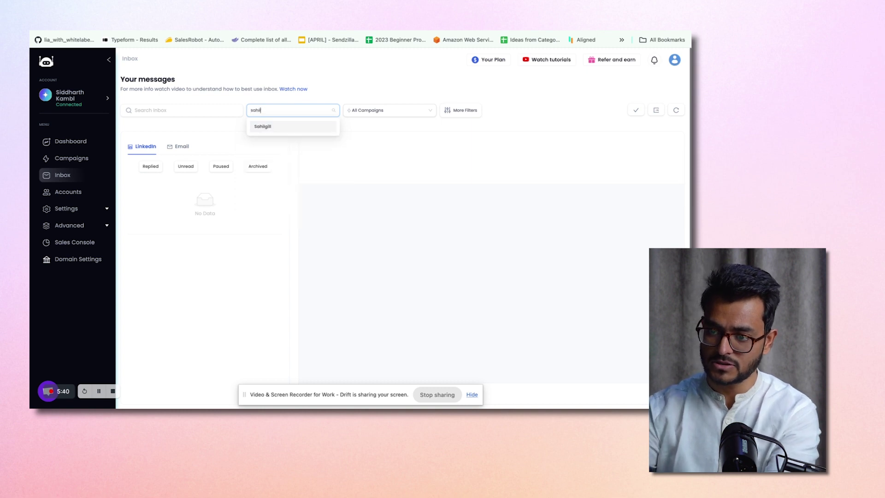
click(278, 129)
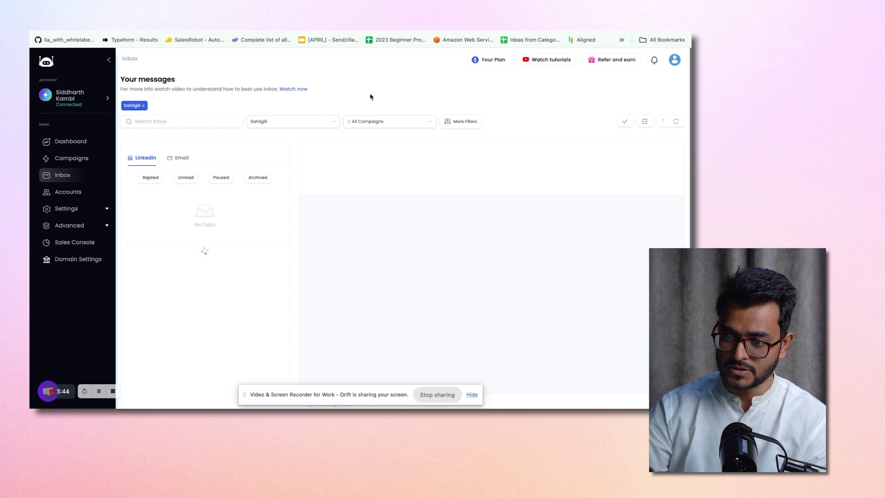
click(151, 177)
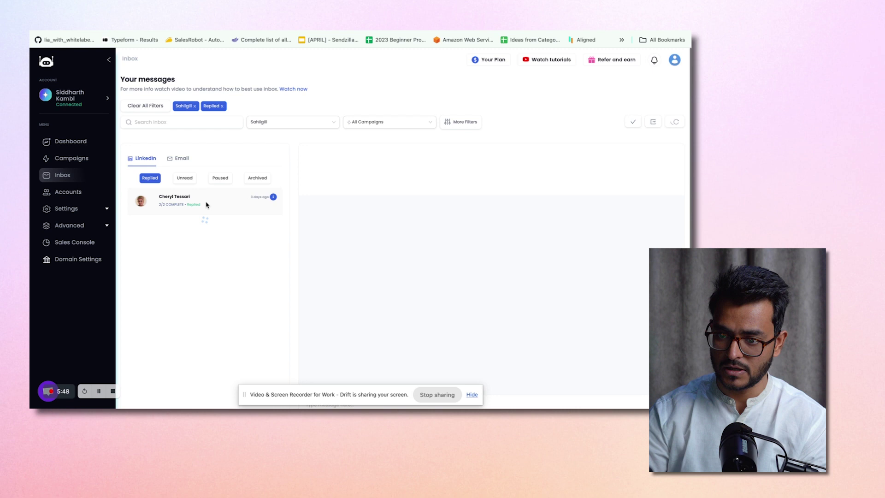
Read through the replied conversations one by one, selecting a prospect's reply, then expand Settings
click(206, 205)
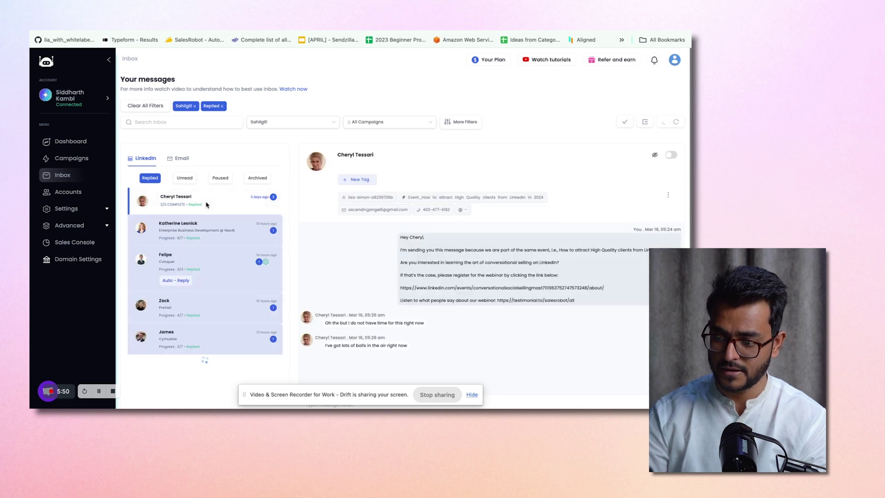
click(210, 226)
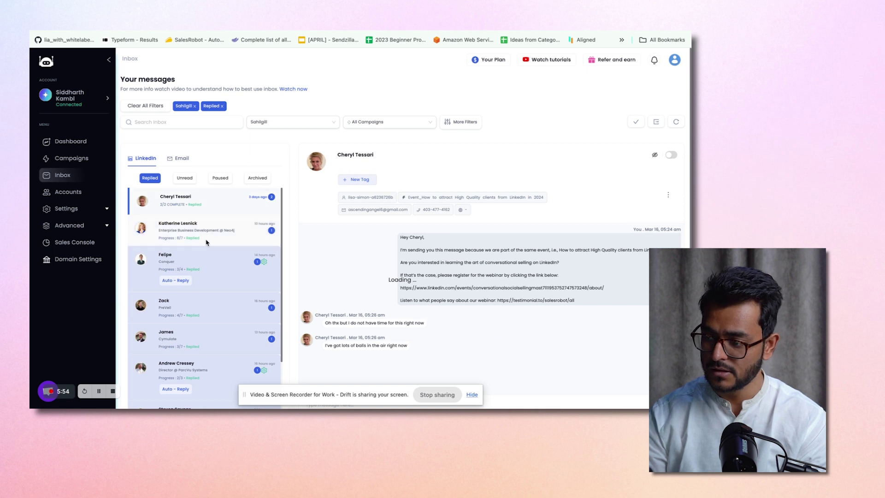
click(218, 270)
click(220, 313)
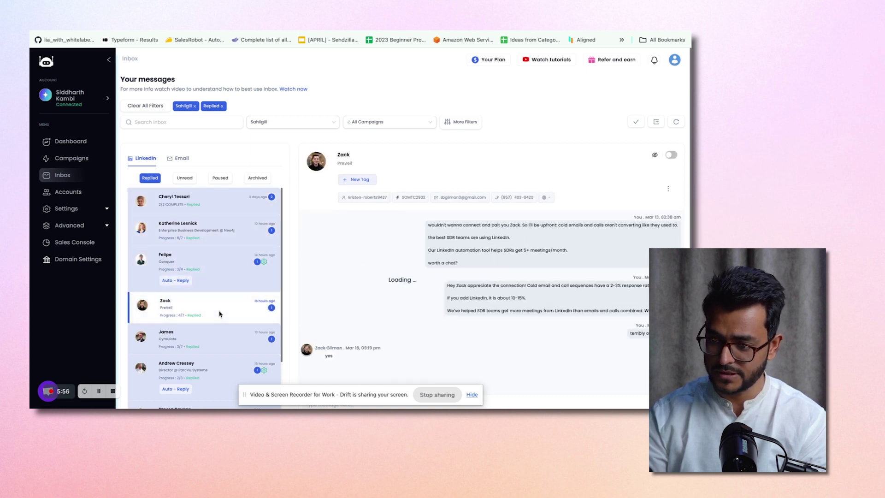
click(214, 338)
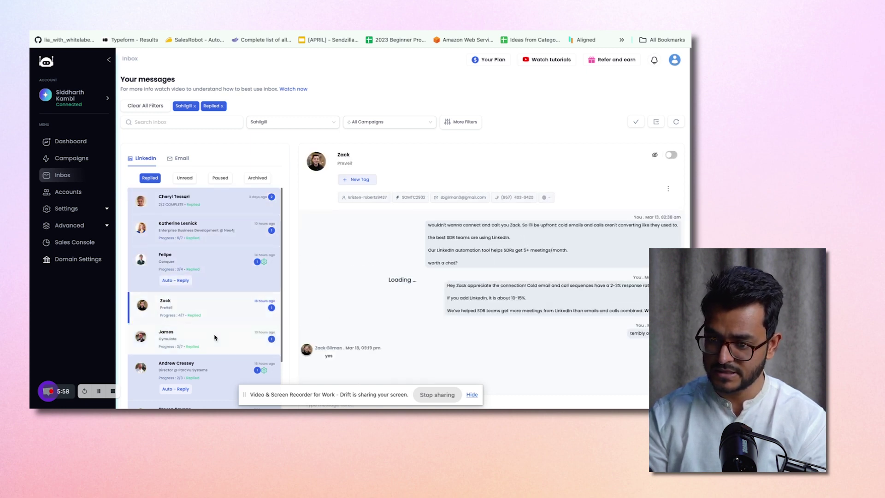
scroll(214, 337, down, 2)
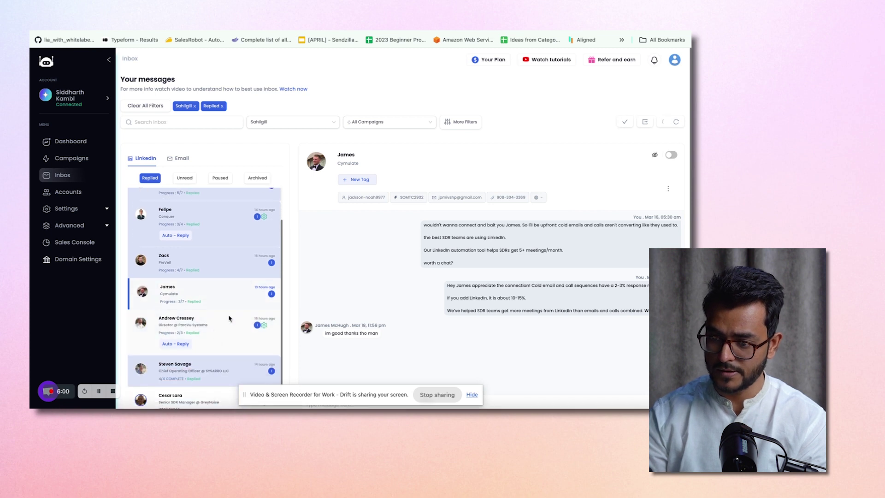
click(229, 318)
scroll(229, 318, down, 1)
click(225, 335)
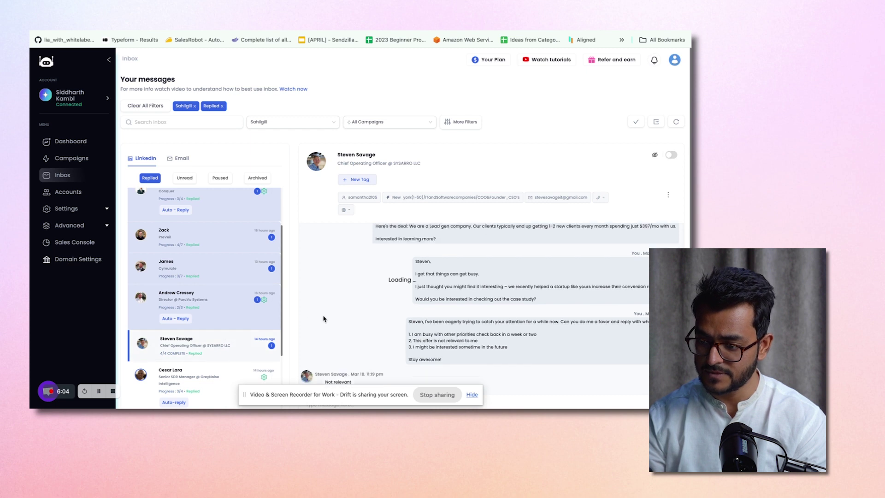
scroll(390, 361, down, 2)
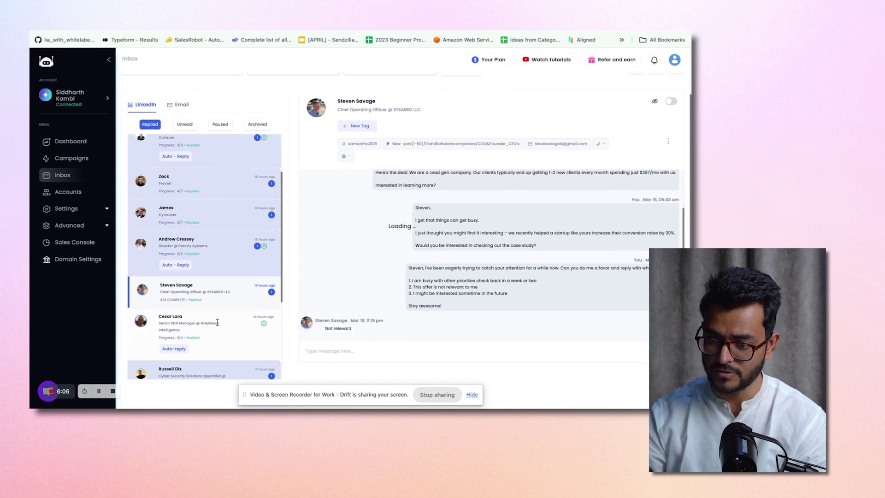
scroll(217, 322, down, 2)
scroll(217, 322, down, 1)
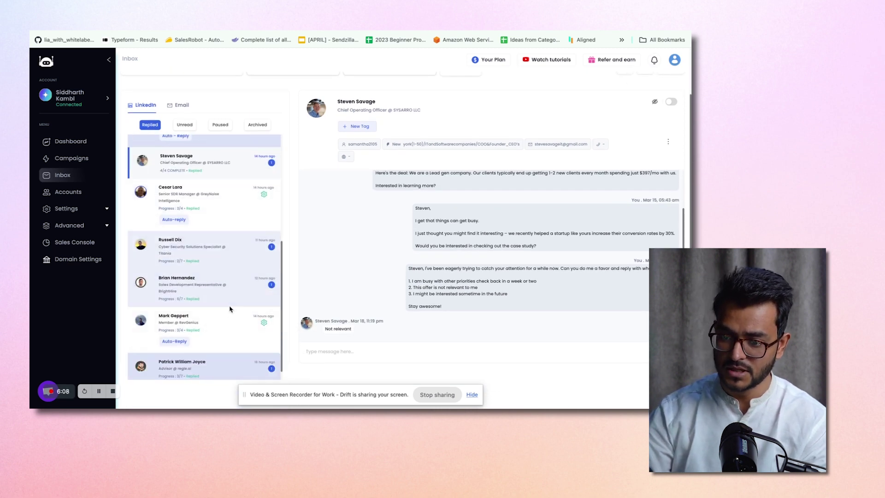
scroll(208, 295, down, 2)
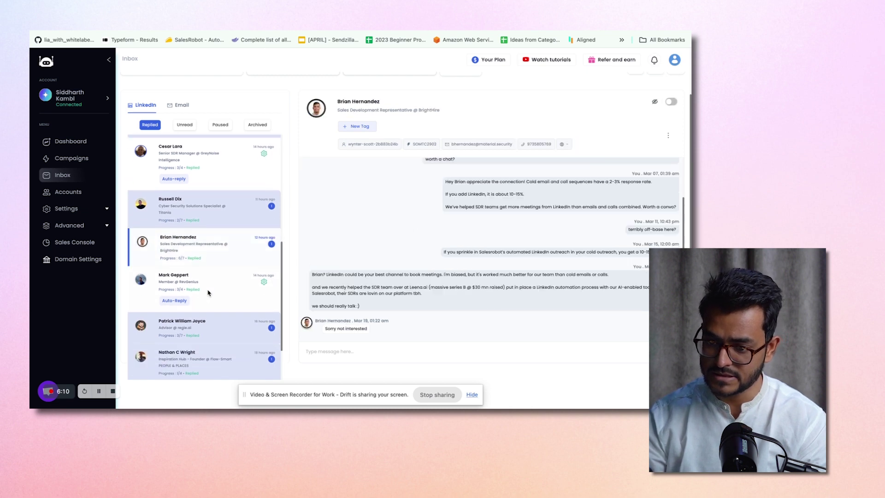
click(204, 323)
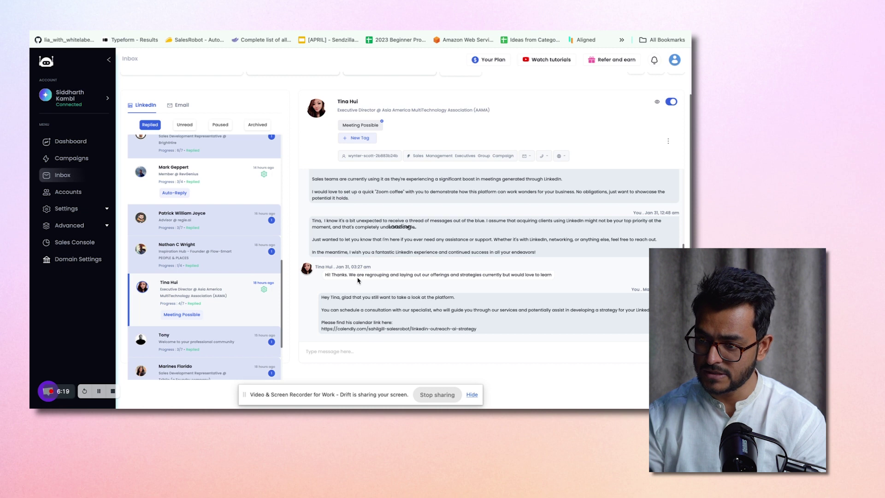
triple_click(355, 275)
click(397, 281)
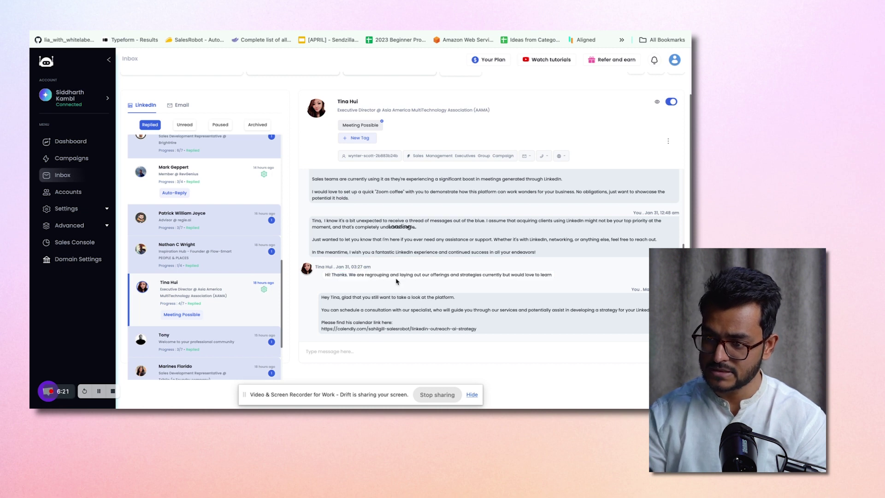
triple_click(389, 273)
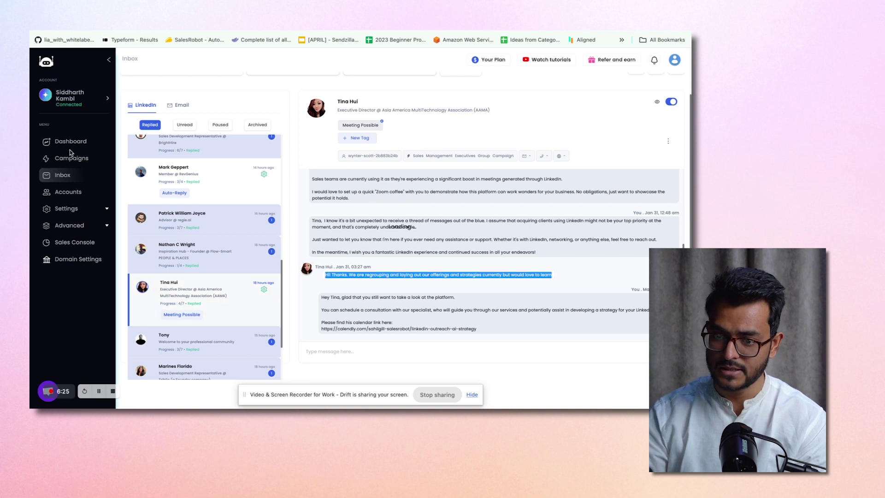
click(82, 212)
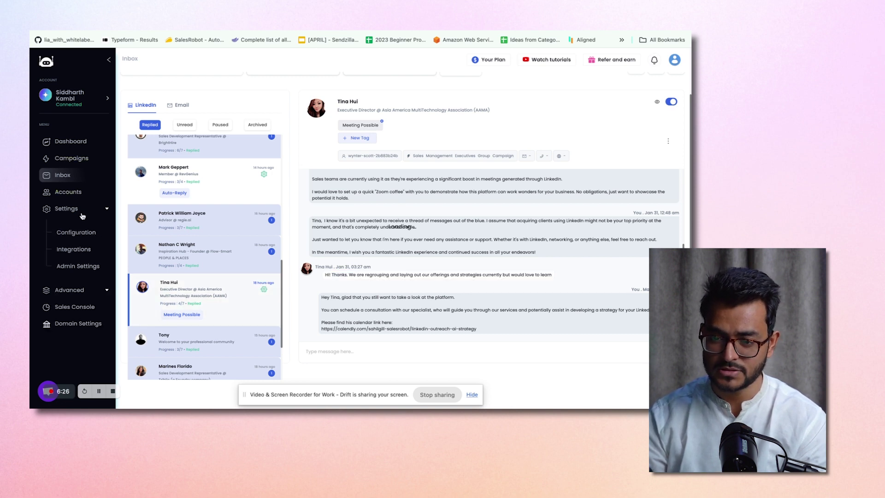
Go to Settings > Integrations and add a new 'Integrate directly' integration
click(81, 242)
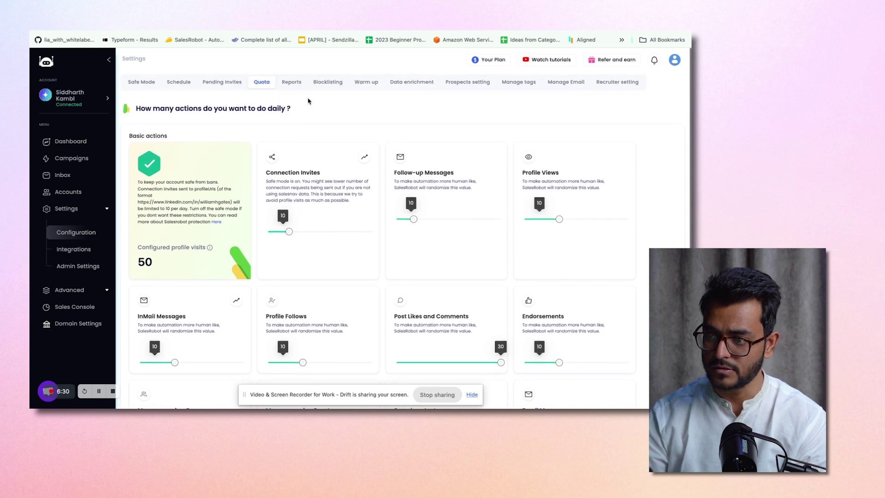
click(73, 249)
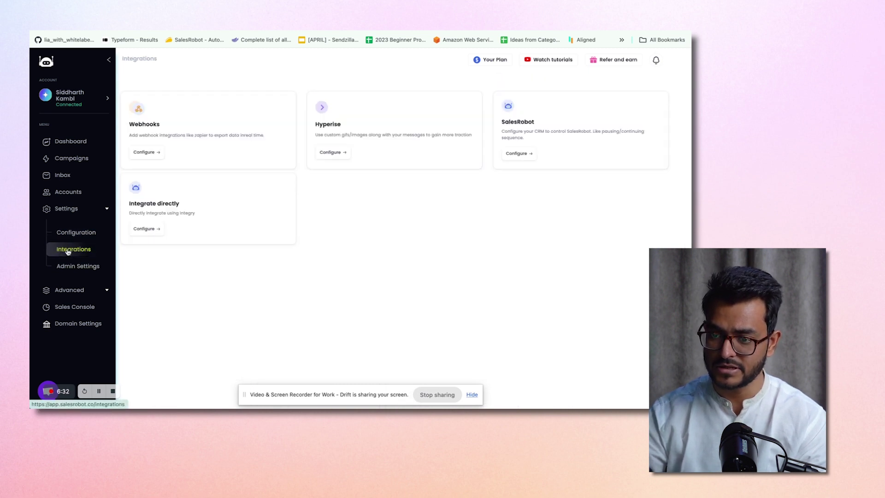
click(143, 229)
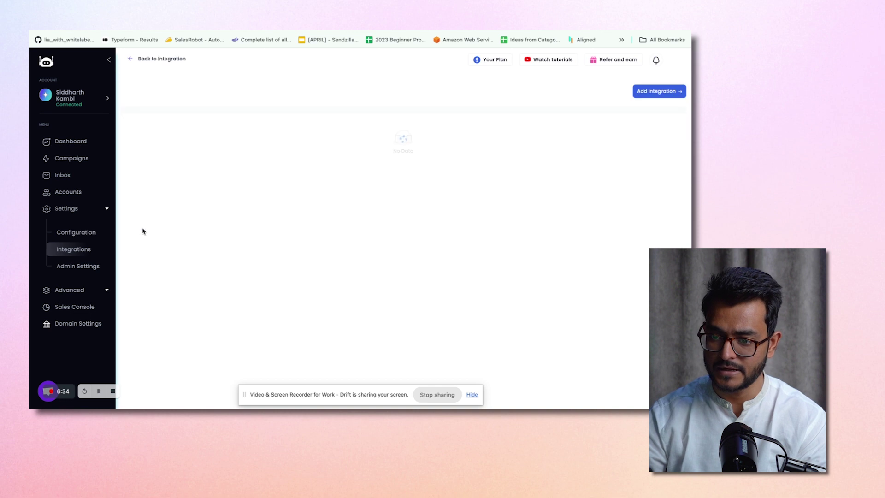
click(664, 96)
Set the integration to trigger 'When prospect is tagged' for All campaigns and continue to CRM flows
click(580, 97)
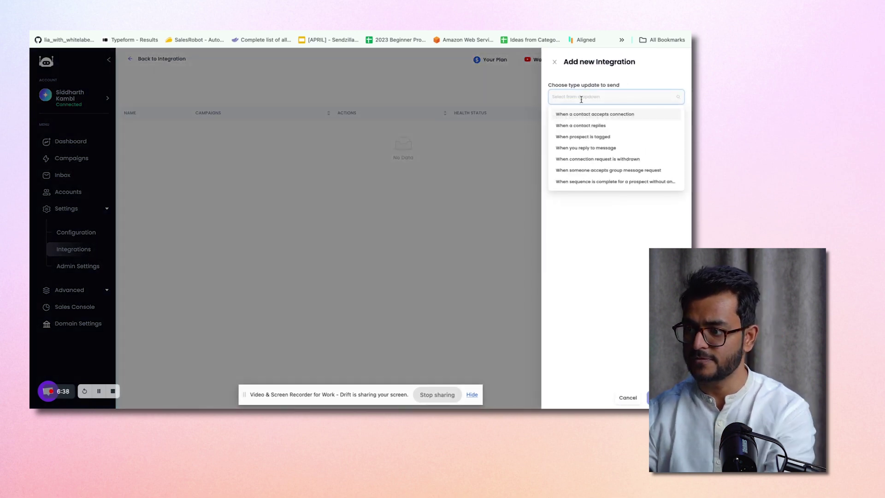
click(579, 137)
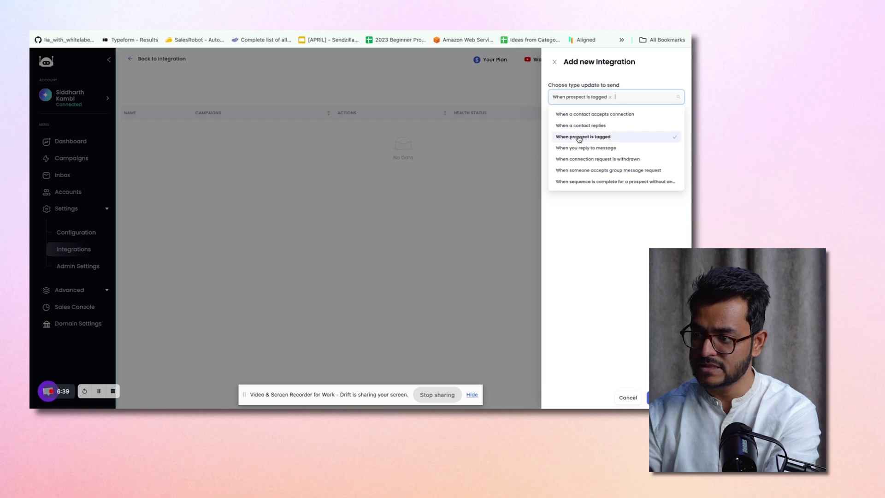
click(608, 233)
click(586, 130)
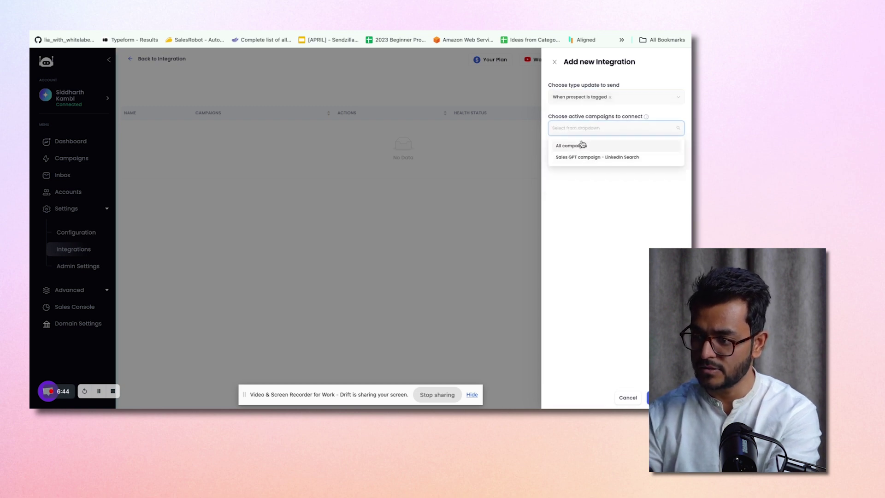
click(582, 145)
click(606, 239)
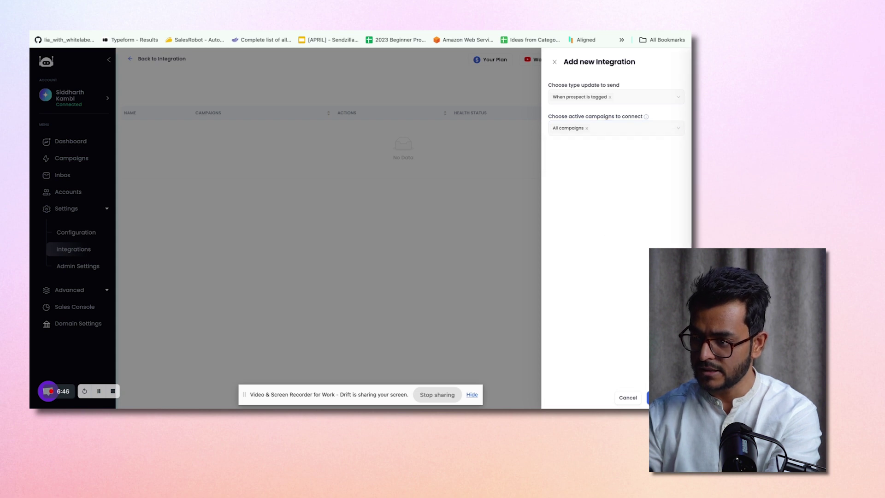
click(659, 397)
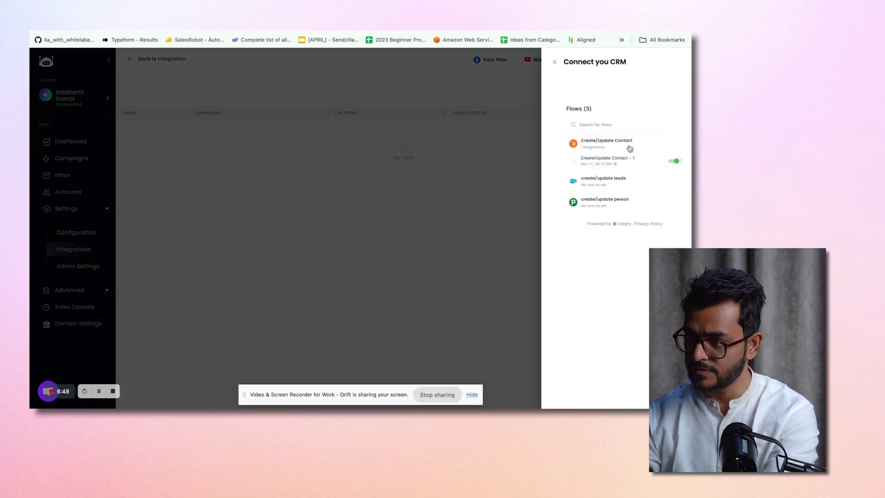
Pick the connected HubSpot account for the Create/Update Contact flow, which starts adding another HubSpot account
click(619, 145)
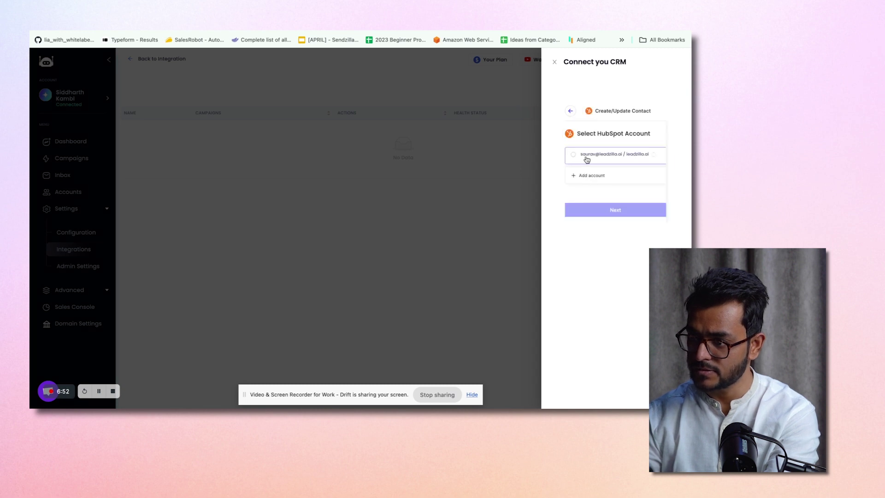
click(575, 157)
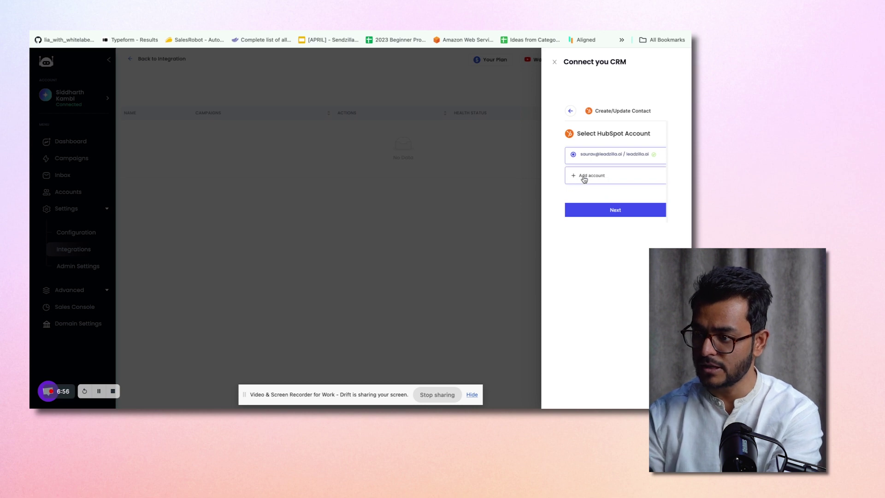
click(584, 179)
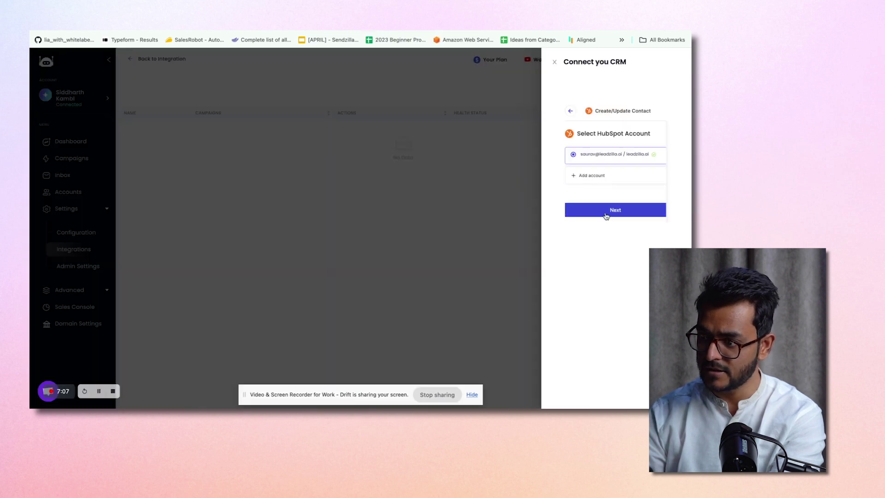
Map the HubSpot Email field to the emailId variable
click(606, 215)
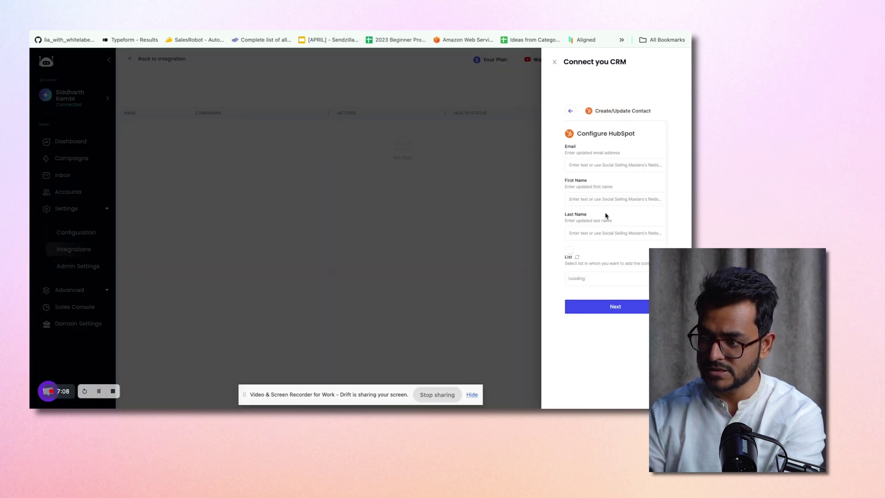
click(580, 164)
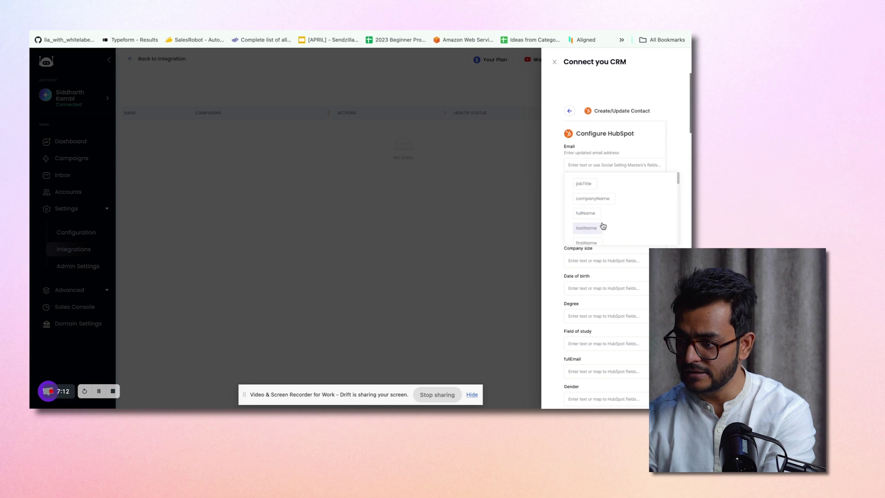
scroll(591, 212, down, 3)
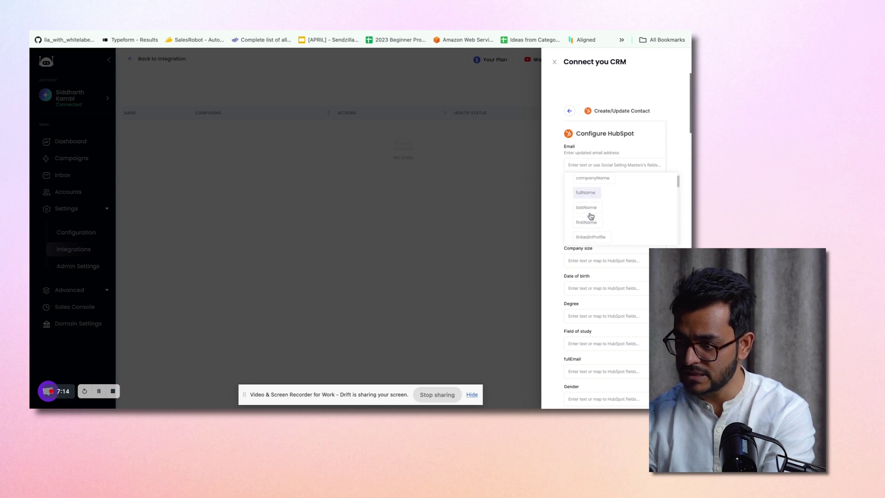
scroll(591, 216, down, 5)
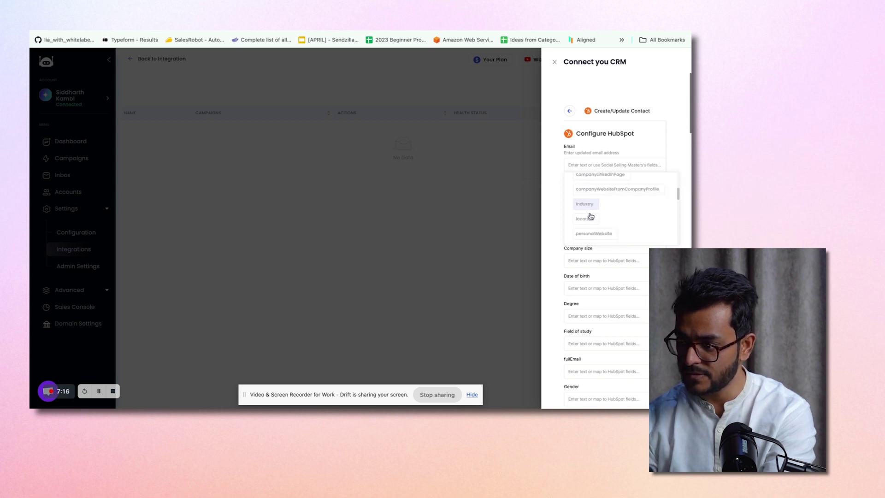
click(584, 187)
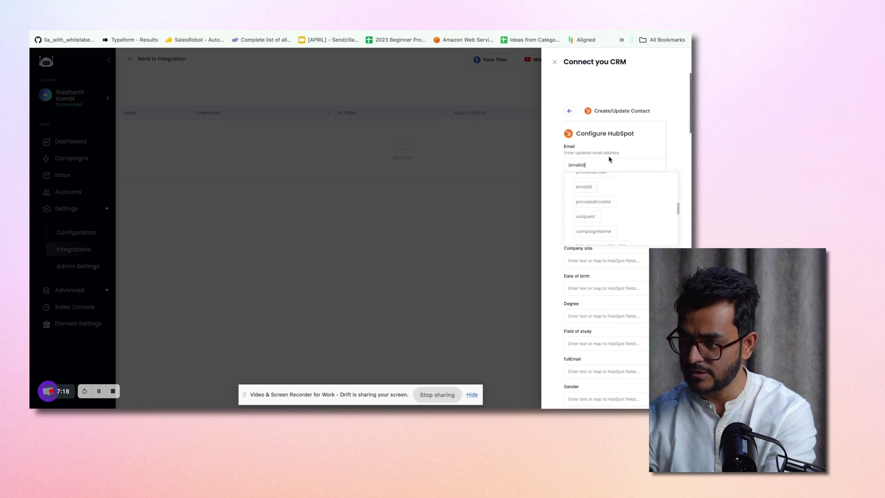
click(625, 154)
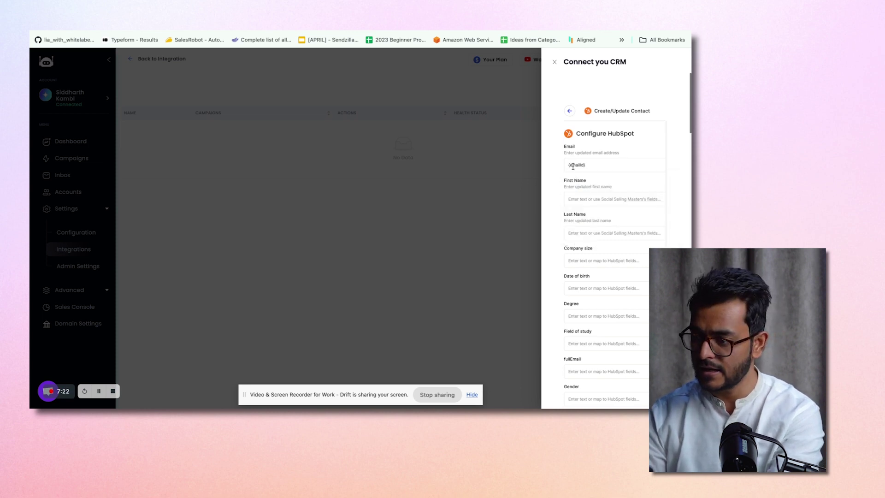
Map First Name to the fullName variable, leaving Last Name unmapped
click(582, 196)
click(607, 187)
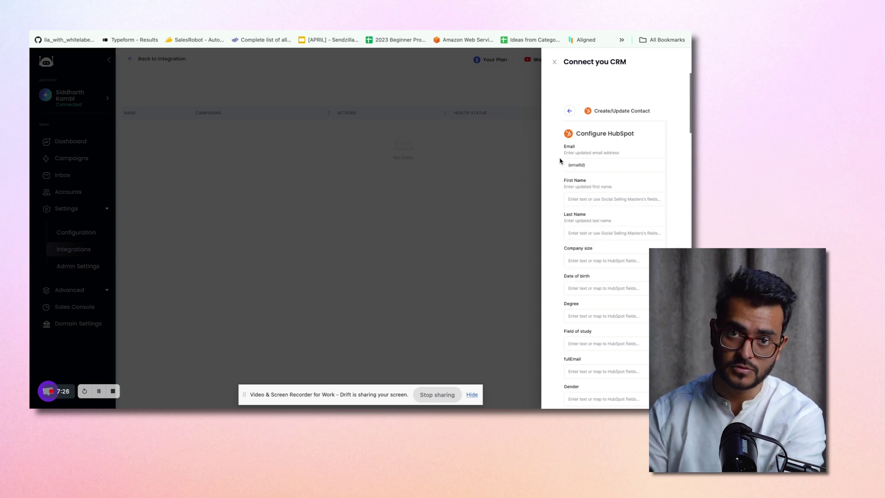
click(581, 200)
click(589, 251)
click(611, 145)
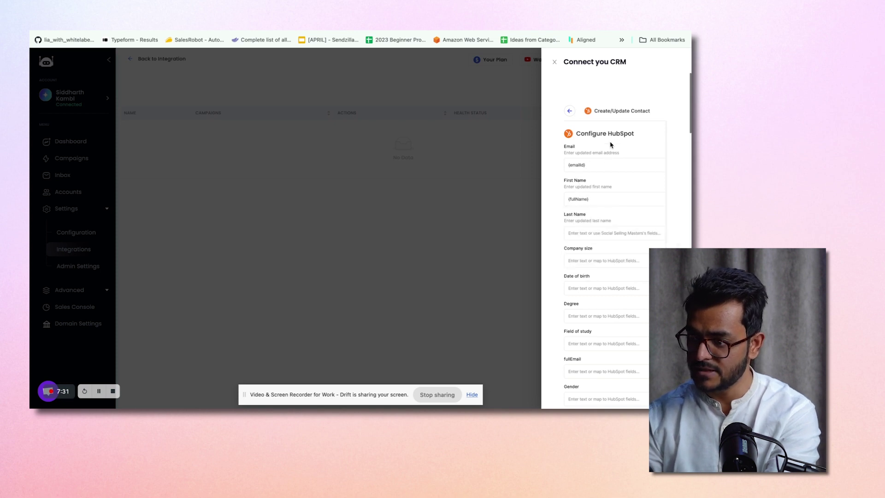
click(594, 235)
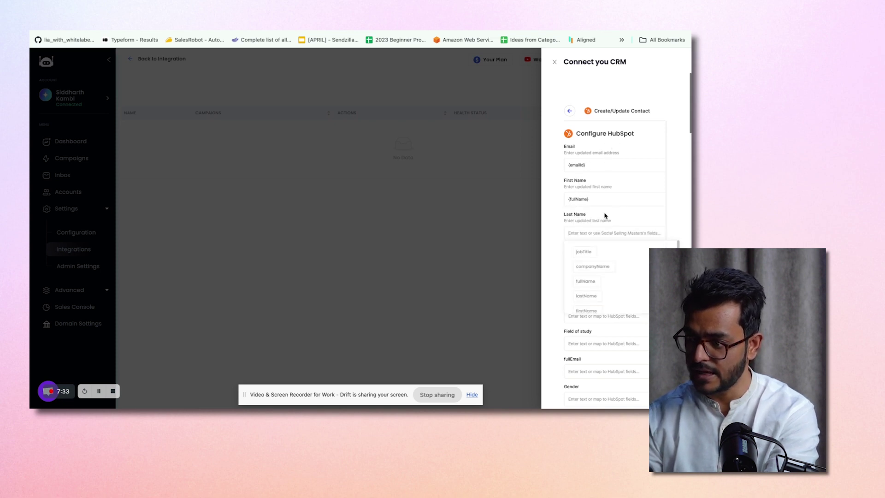
click(605, 216)
Leave Company size unmapped and add contacts to the Static test list
scroll(604, 211, down, 2)
click(596, 165)
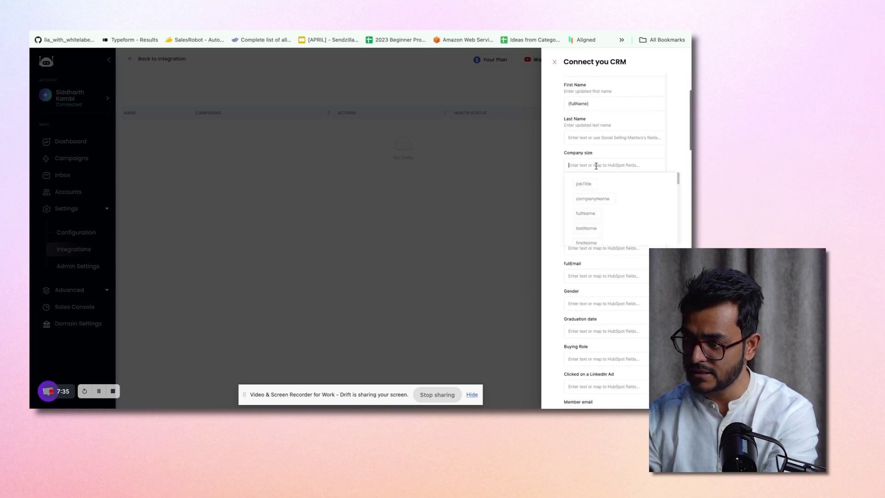
click(610, 151)
scroll(609, 184, down, 2)
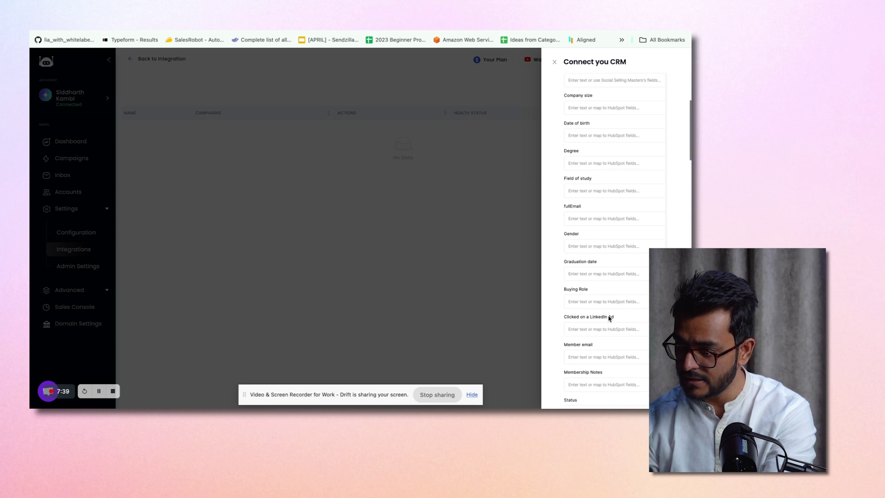
scroll(609, 317, down, 3)
scroll(609, 318, up, 8)
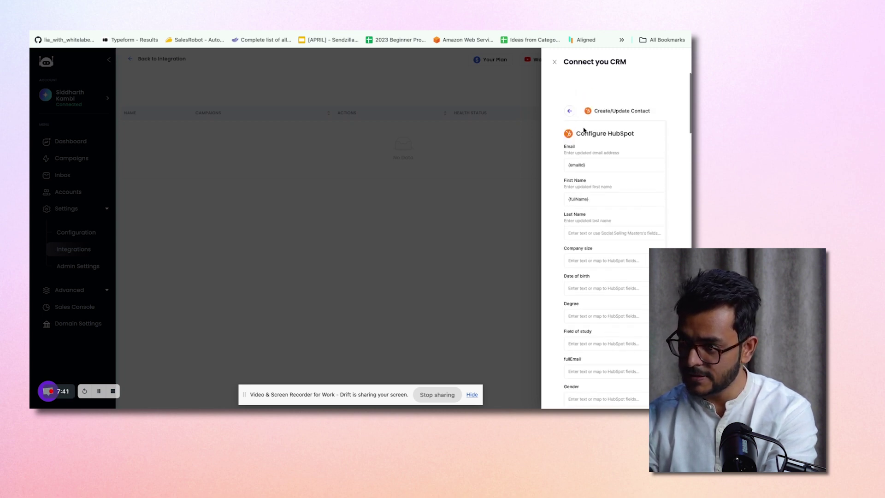
scroll(574, 202, down, 20)
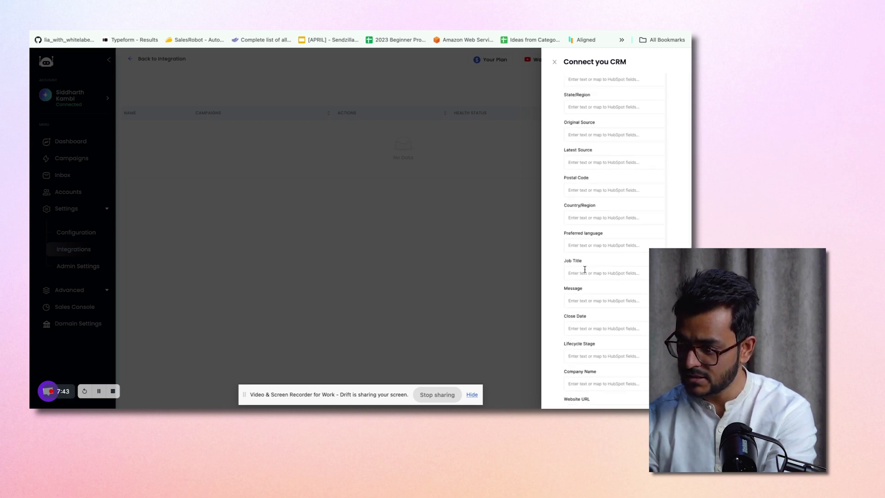
click(588, 335)
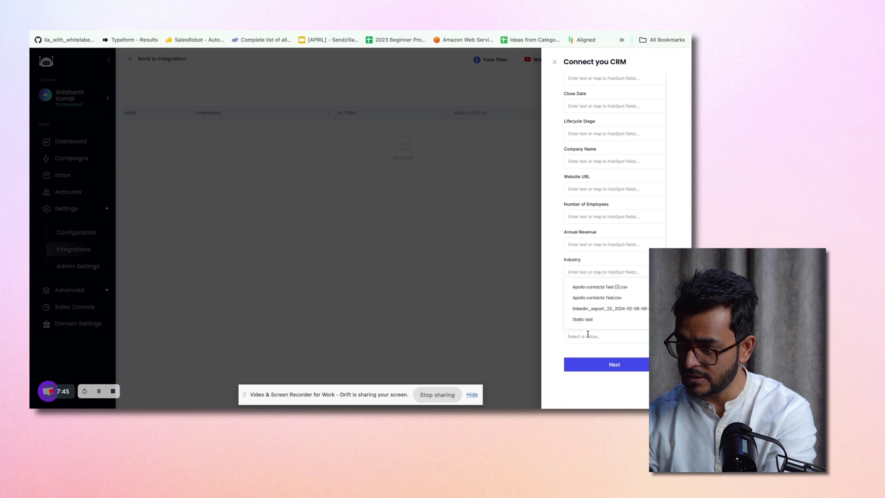
click(591, 321)
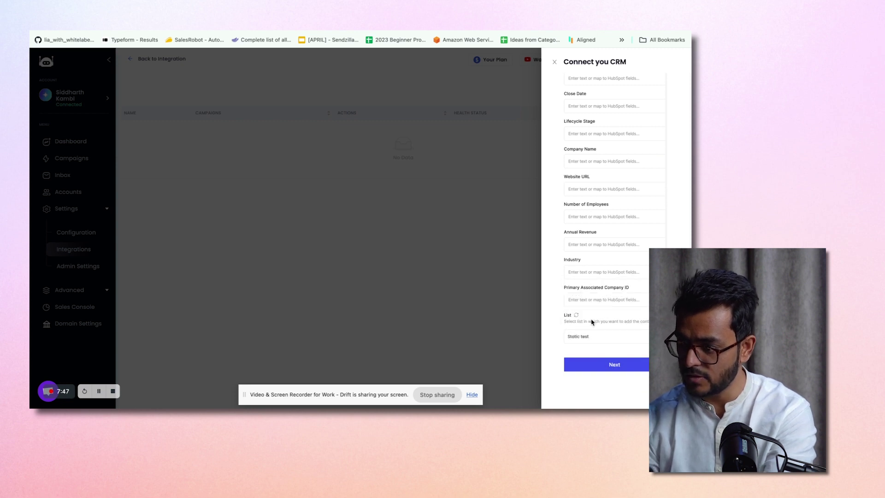
Select the Static test list as the destination for contacts
click(613, 364)
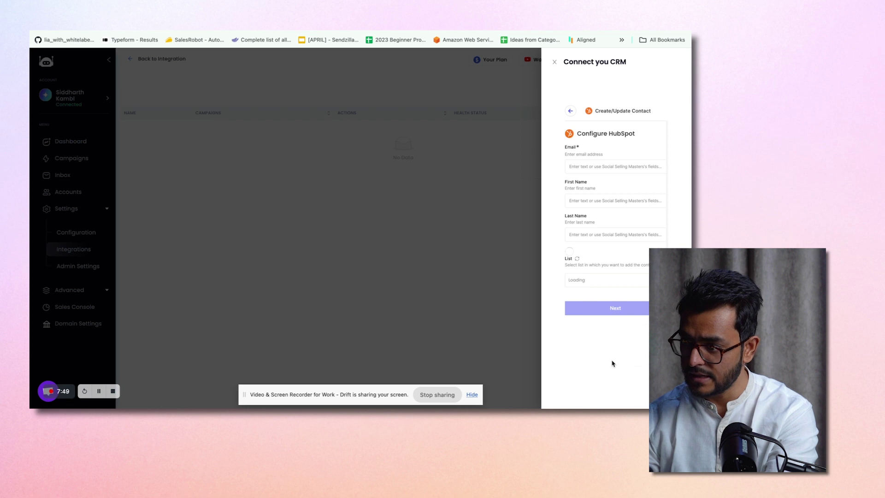
scroll(611, 275, down, 10)
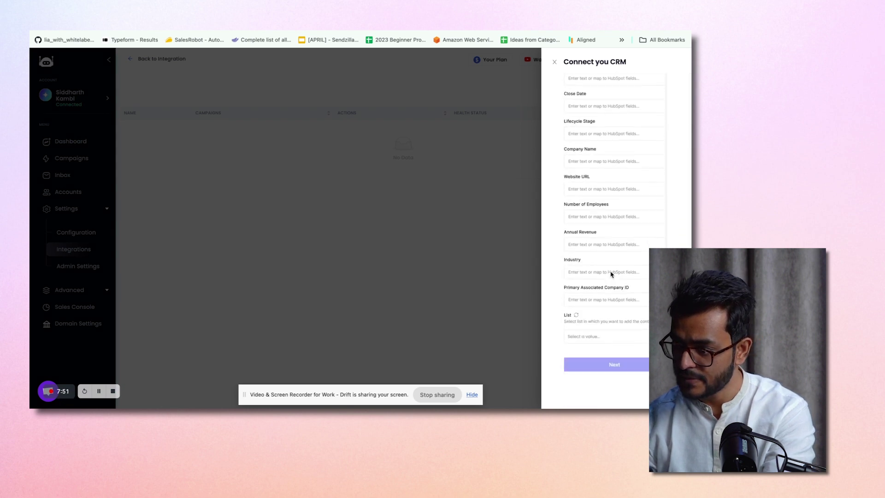
click(591, 335)
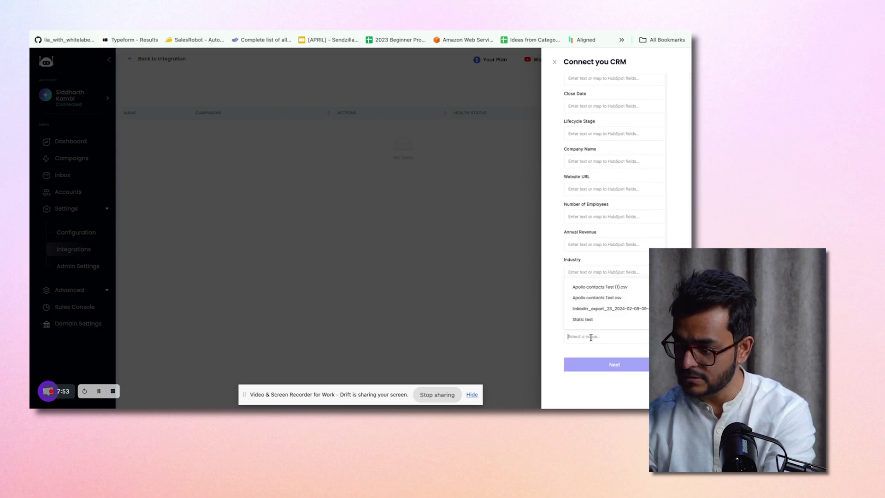
click(592, 318)
Map Email to the emailId field and First Name to firstName
scroll(591, 318, up, 10)
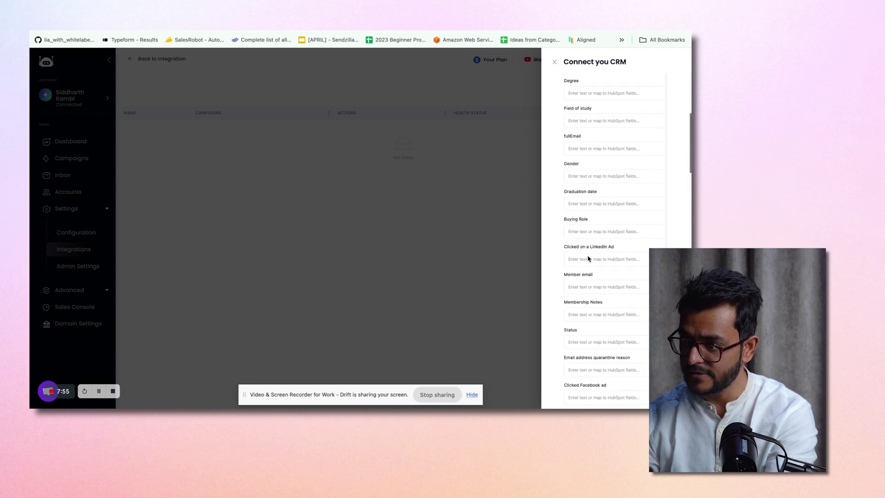
click(582, 166)
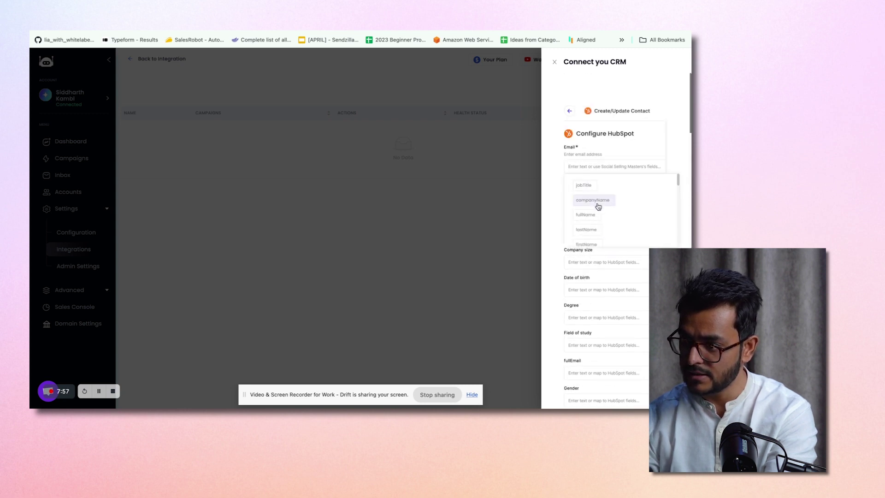
scroll(605, 232, down, 1)
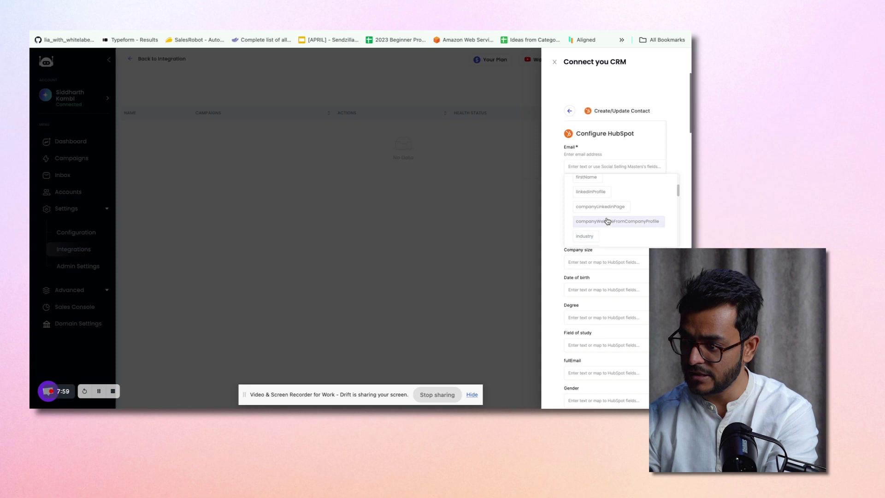
scroll(604, 233, down, 3)
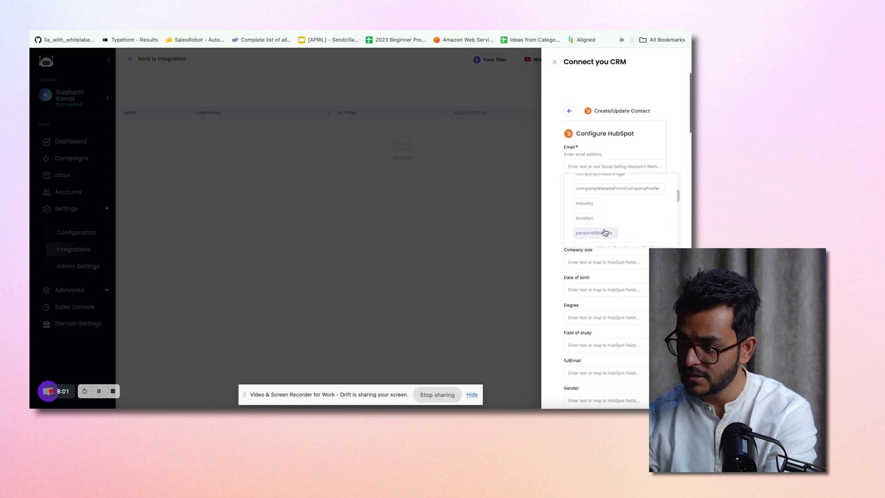
scroll(608, 205, down, 3)
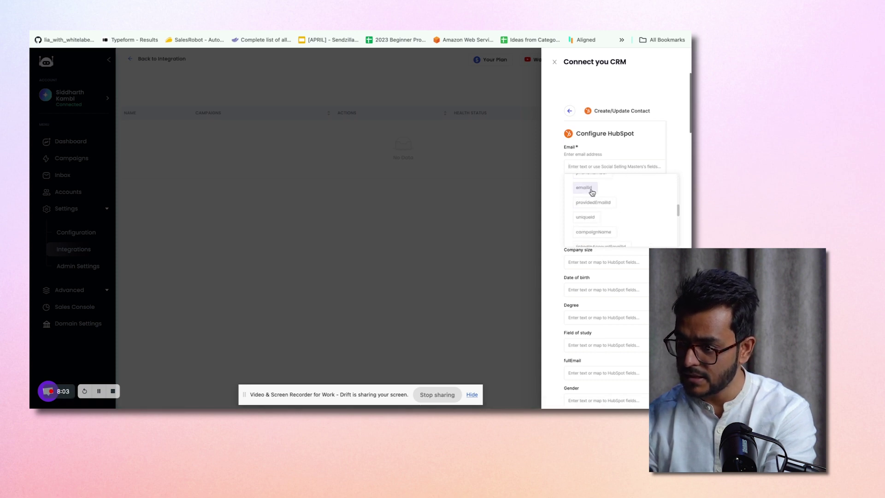
click(585, 187)
click(602, 199)
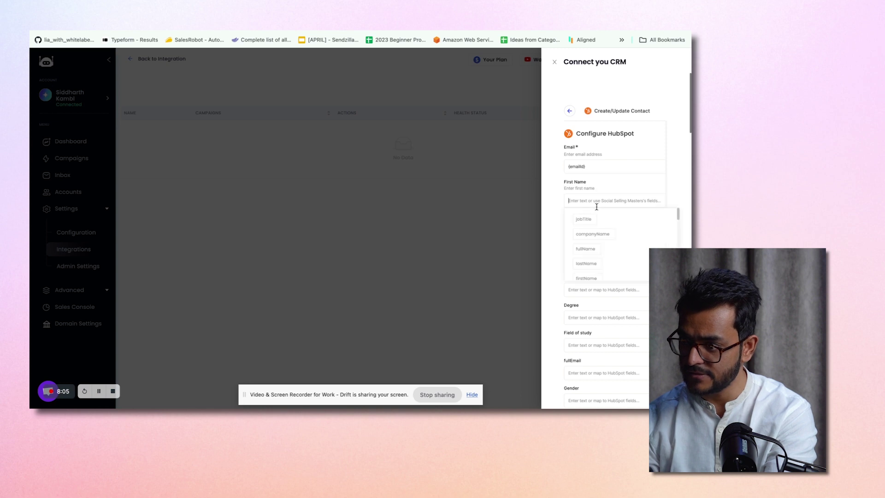
click(594, 277)
scroll(627, 185, down, 15)
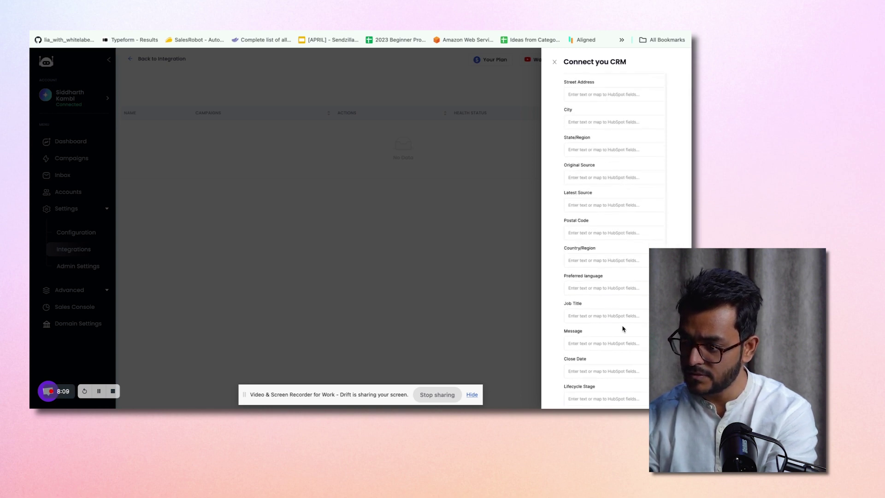
Save and activate the integration, send a test event, and select the test contact's email in the message
click(614, 365)
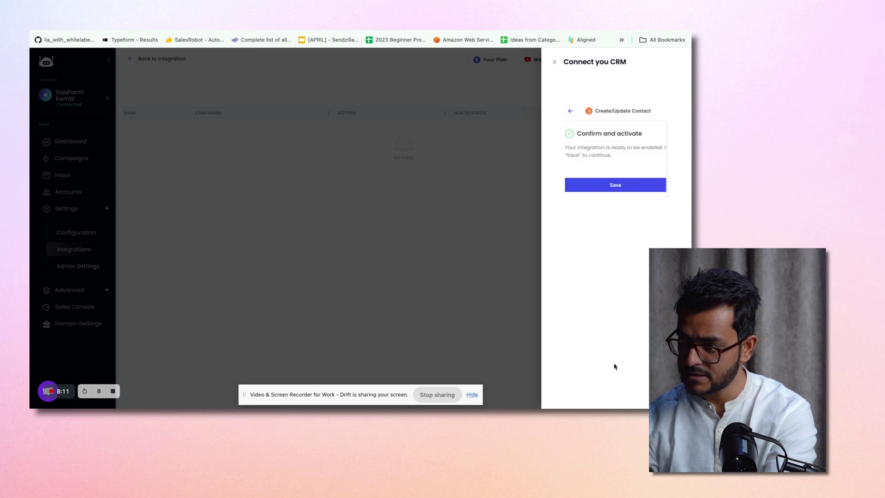
click(618, 185)
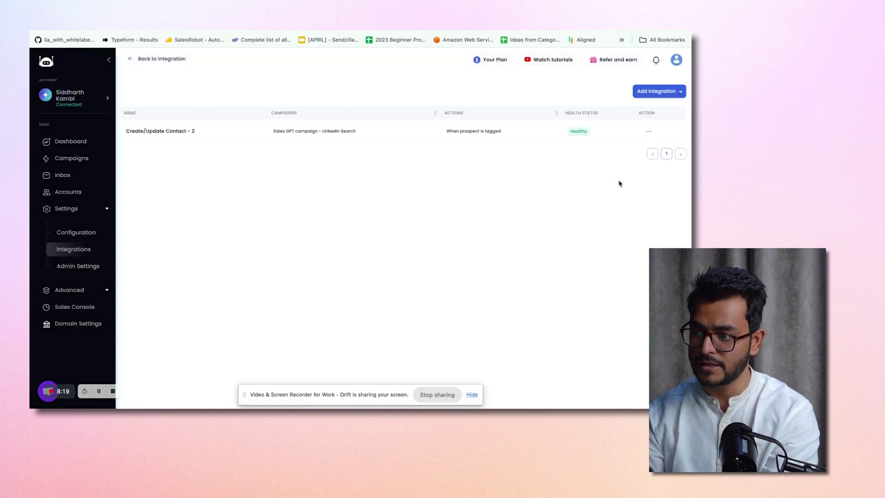
click(646, 134)
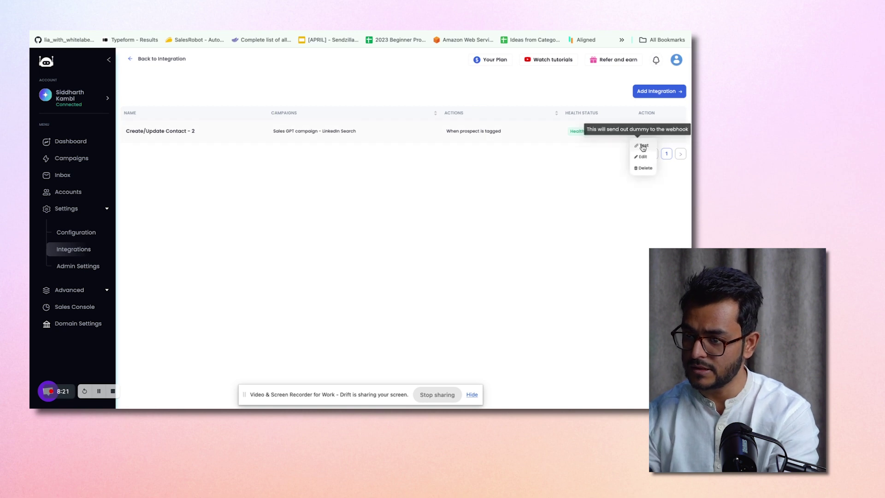
click(644, 147)
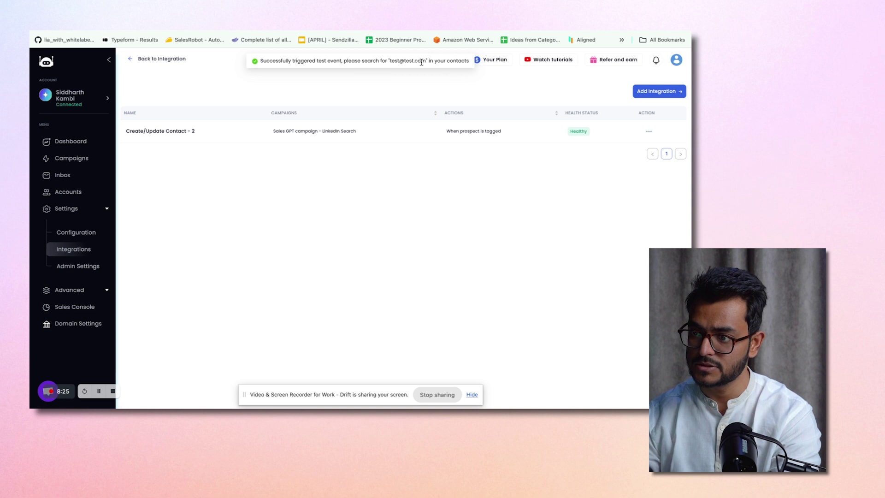
drag(426, 62, 390, 62)
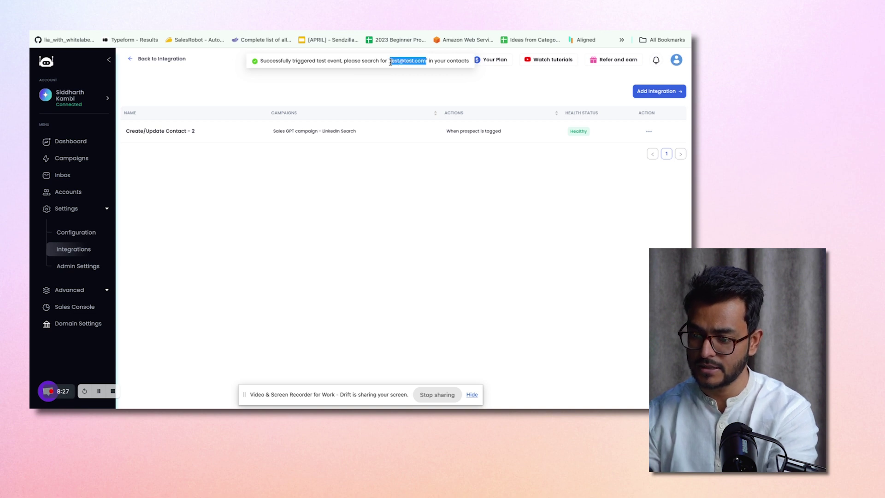
Switch to the Chrome profile with HubSpot access and log in to HubSpot
click(665, 30)
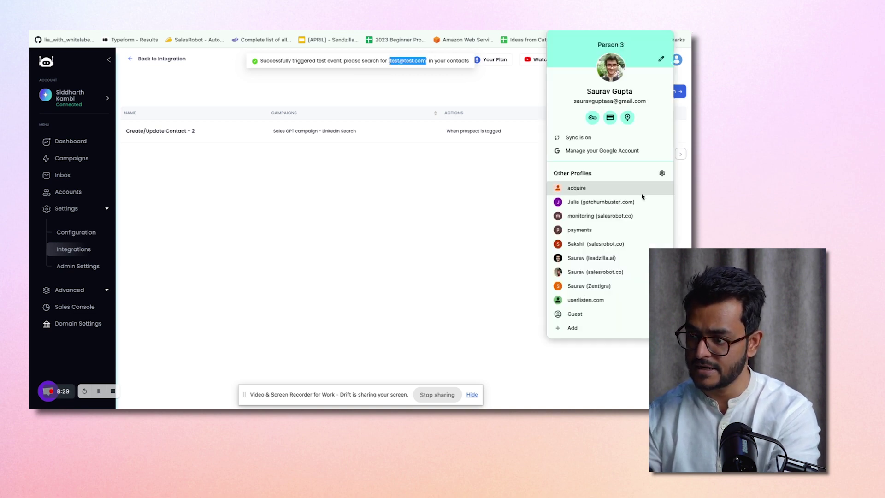
click(636, 247)
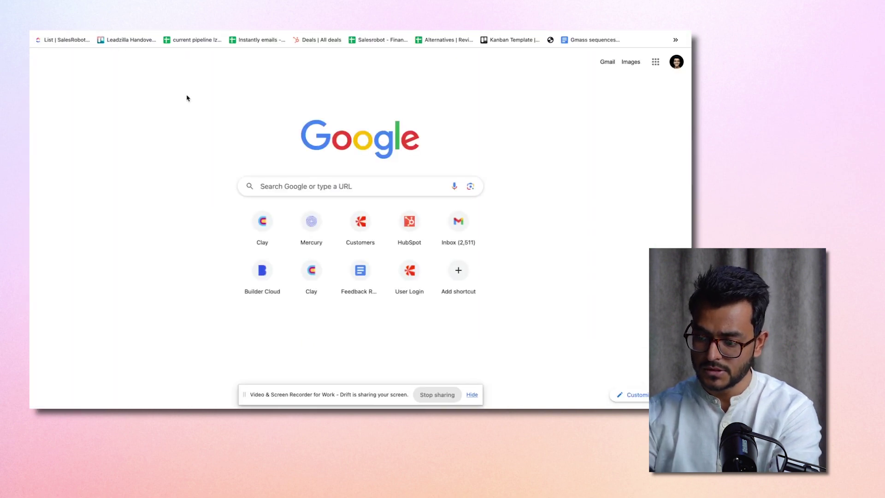
text(hub)
key(Return)
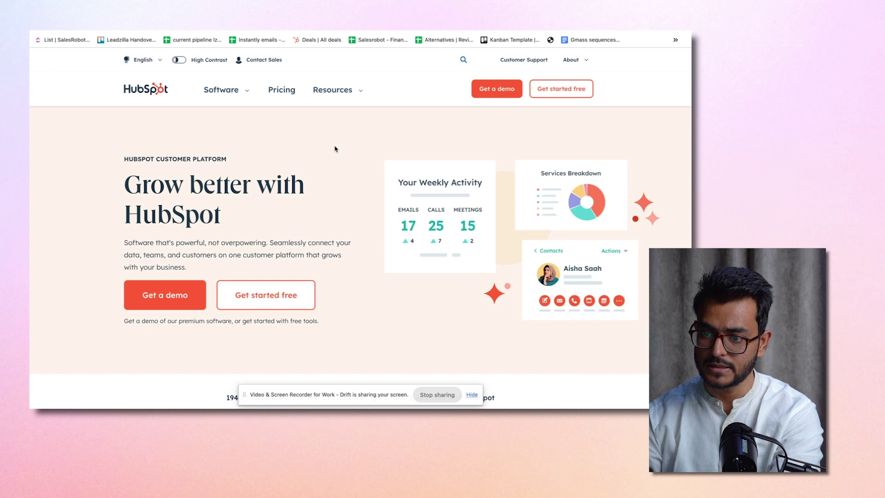
click(483, 59)
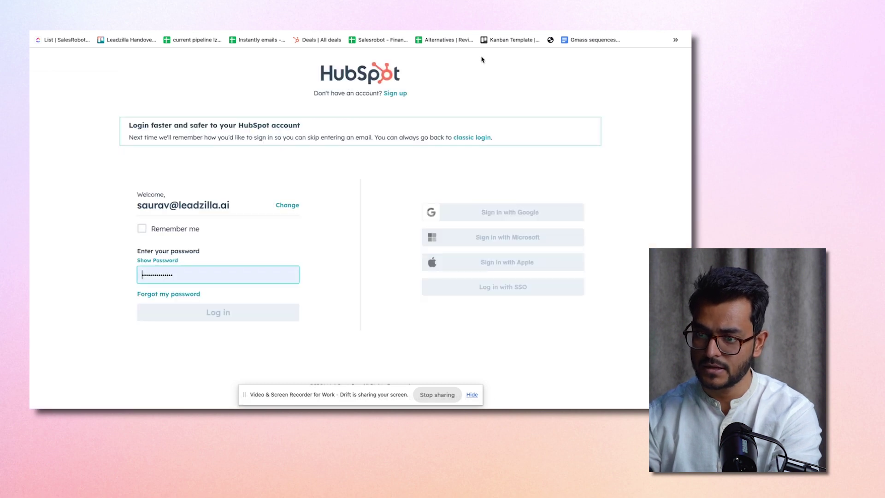
click(193, 312)
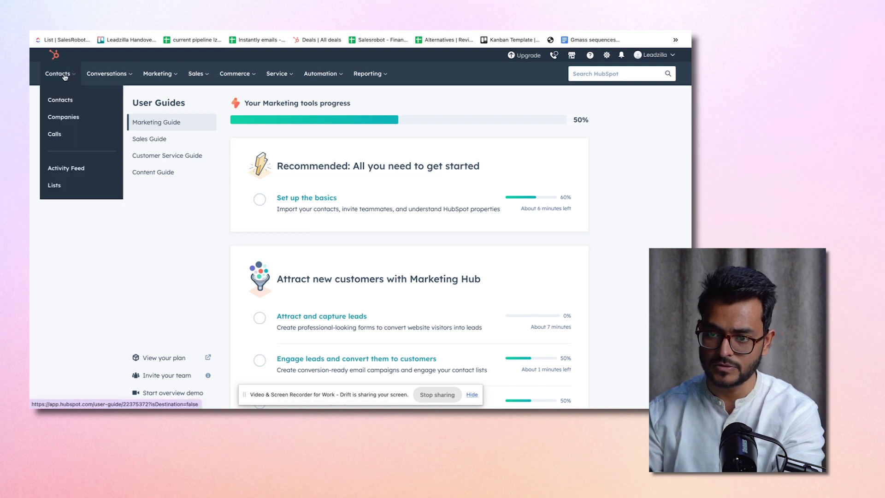
Search HubSpot contacts for the test contact's email and open its record
click(69, 99)
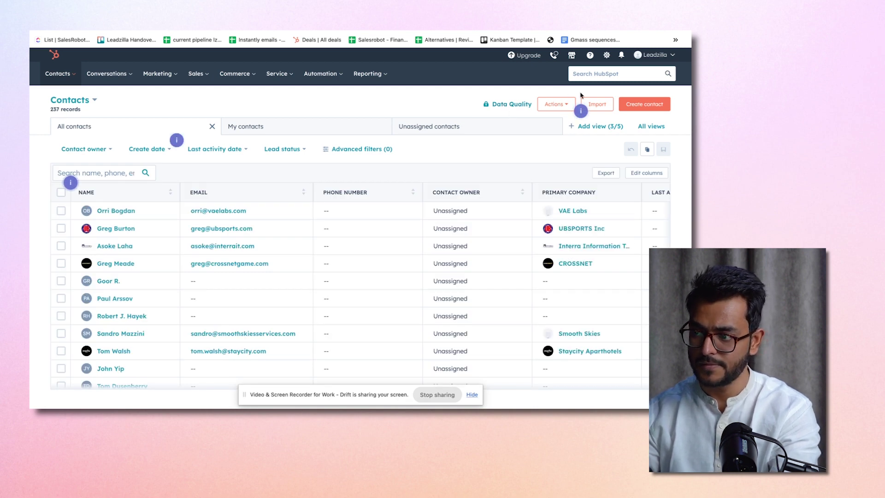
click(602, 77)
text(test)
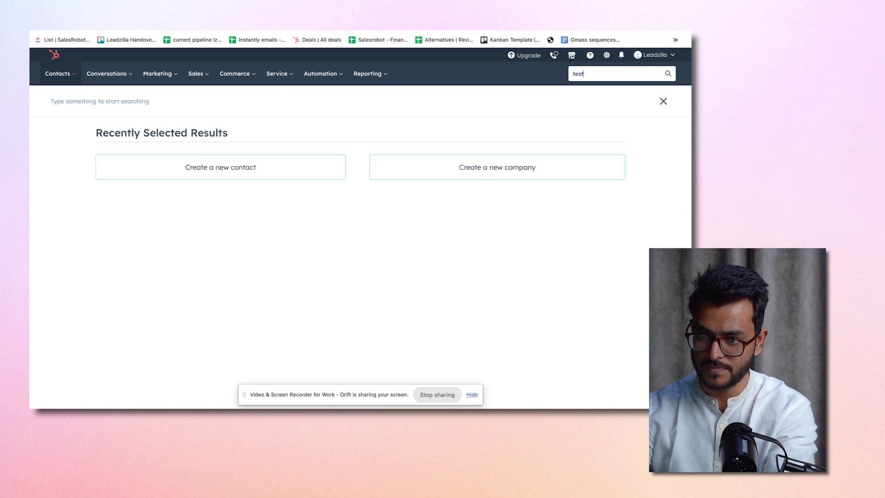
text(@tes)
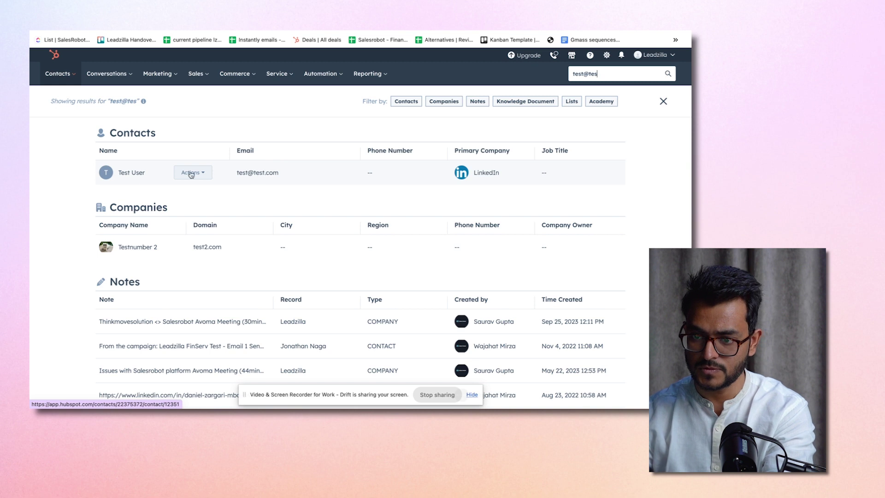
click(131, 173)
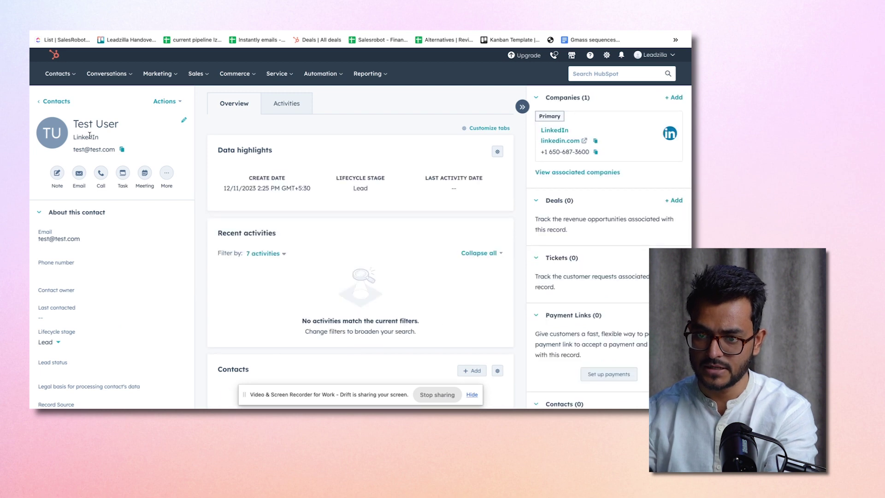
scroll(161, 268, down, 5)
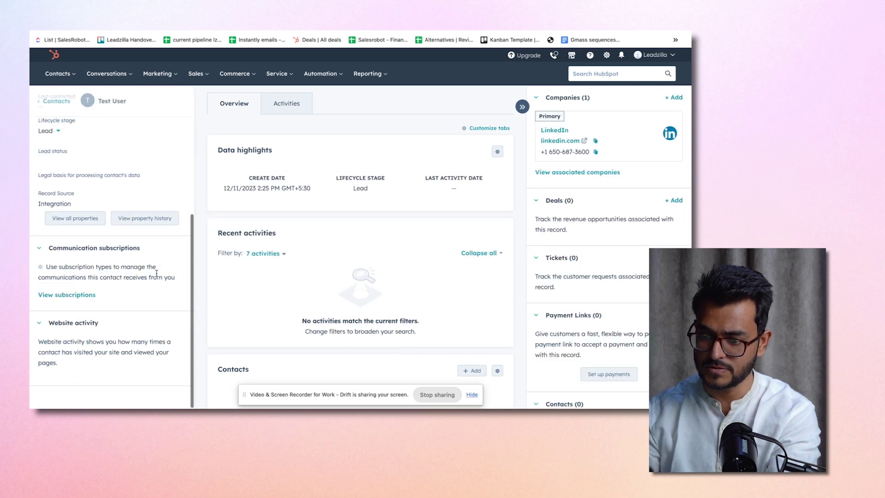
scroll(161, 277, up, 5)
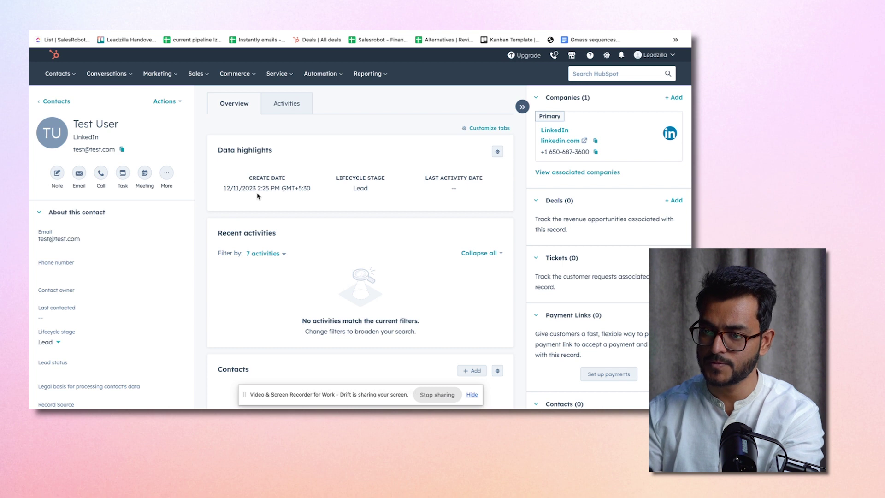
key(ctrl+Left)
Switch back to the SalesRobot integrations window
key(ctrl+Right)
key(ctrl+Right)
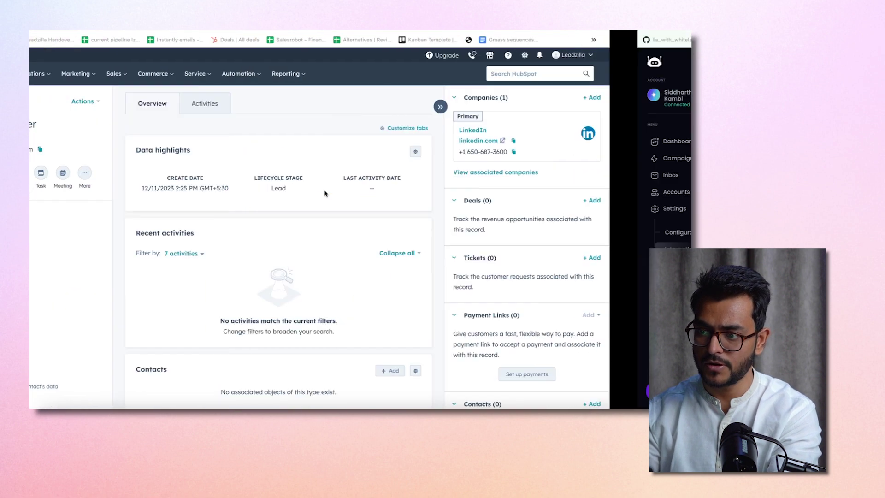